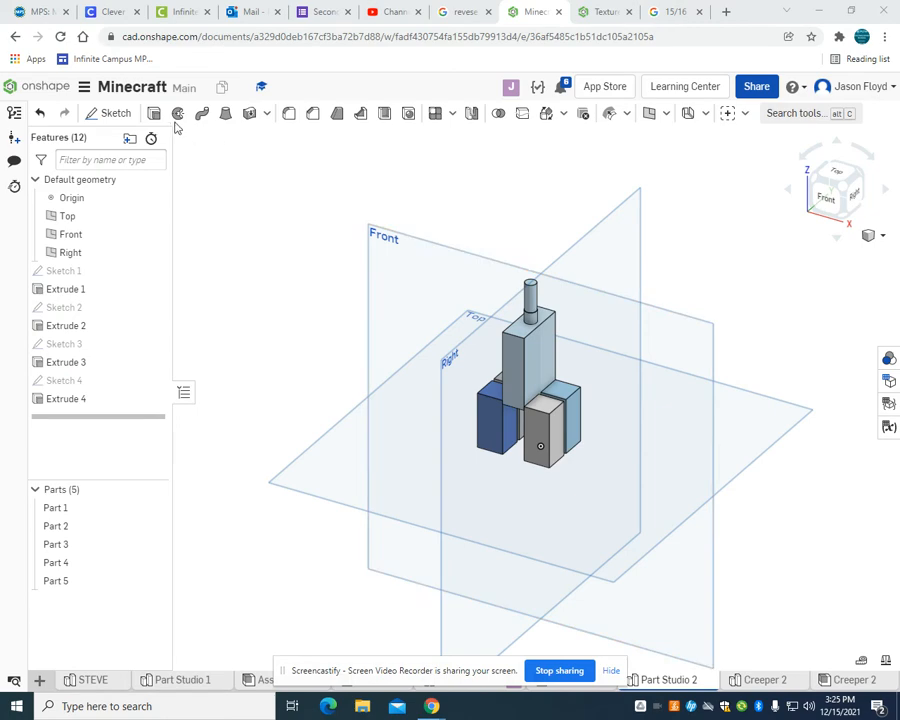
# Step: Sketch a 0.75 by 0.75 in square on the Front plane, resting on the horizontal axis well left of the existing parts
pyautogui.click(114, 113)
pyautogui.click(458, 283)
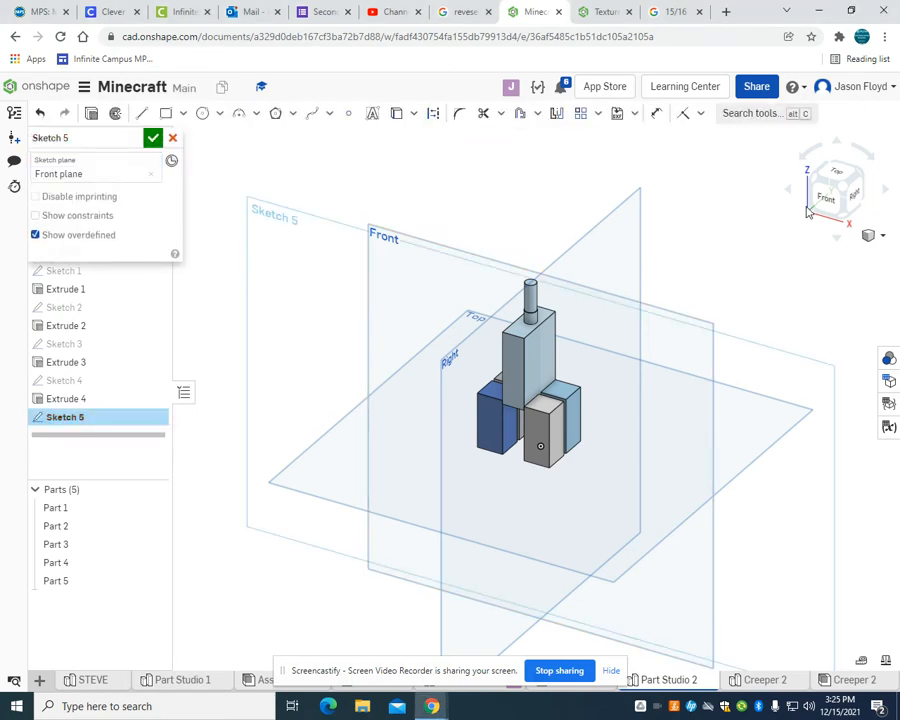
pyautogui.click(167, 115)
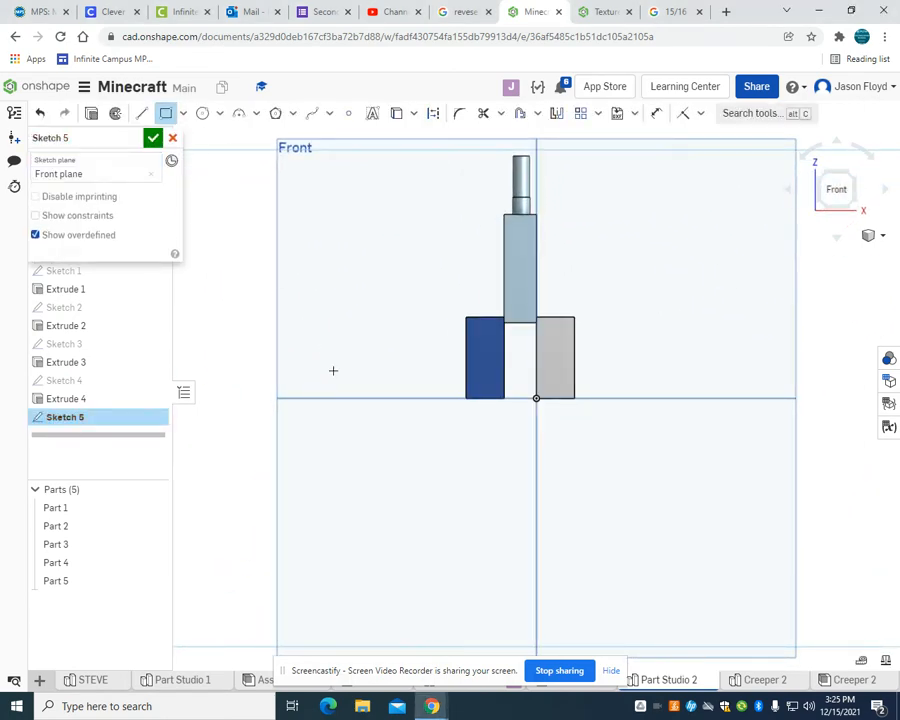
pyautogui.click(345, 398)
pyautogui.click(269, 315)
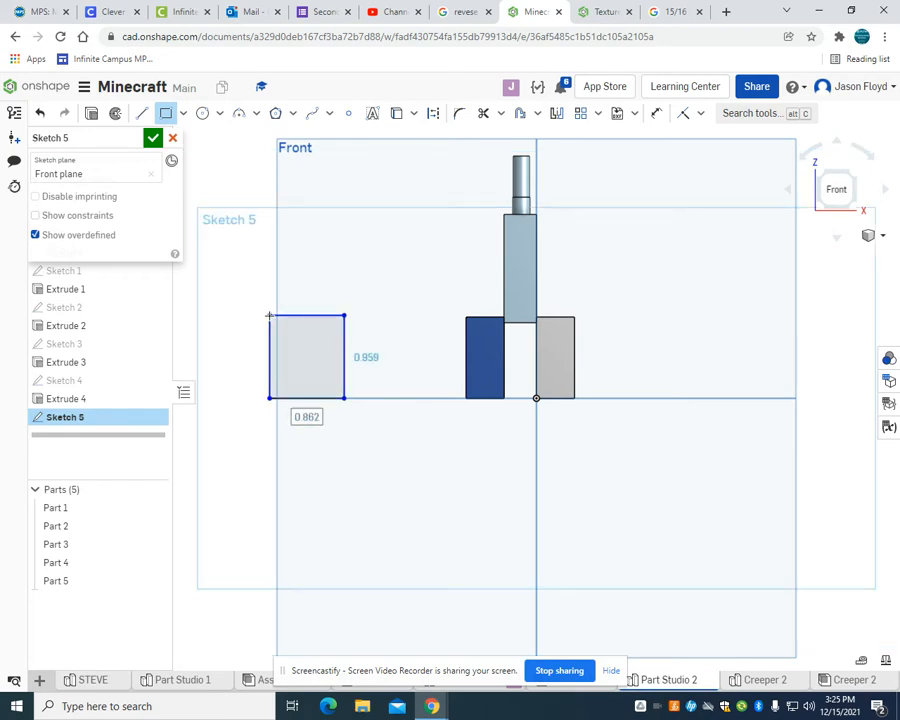
pyautogui.write('0.75')
pyautogui.press('Tab')
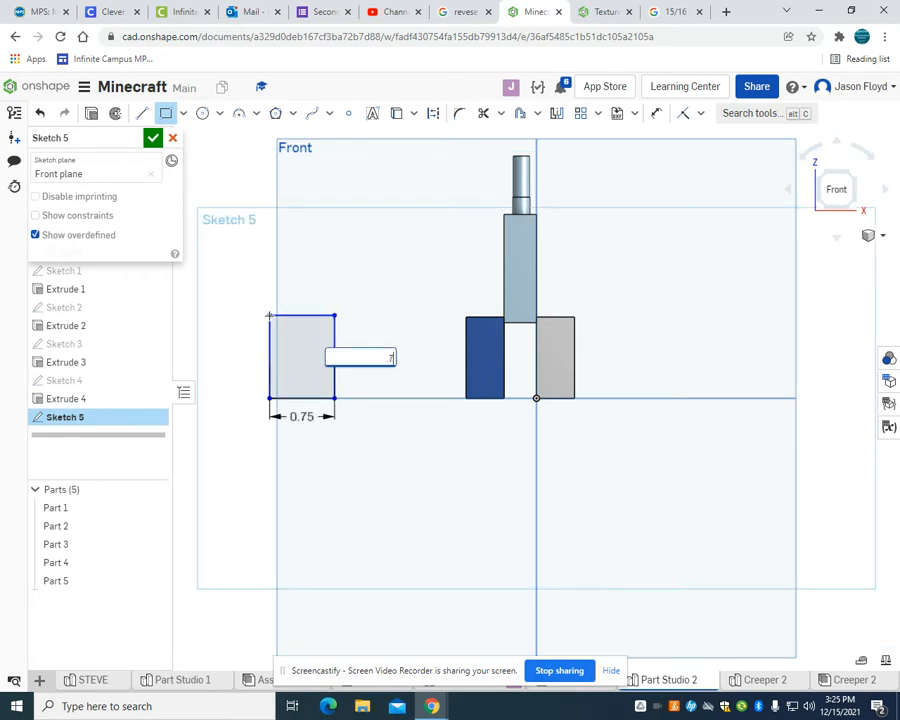
pyautogui.write('.75')
pyautogui.press('Return')
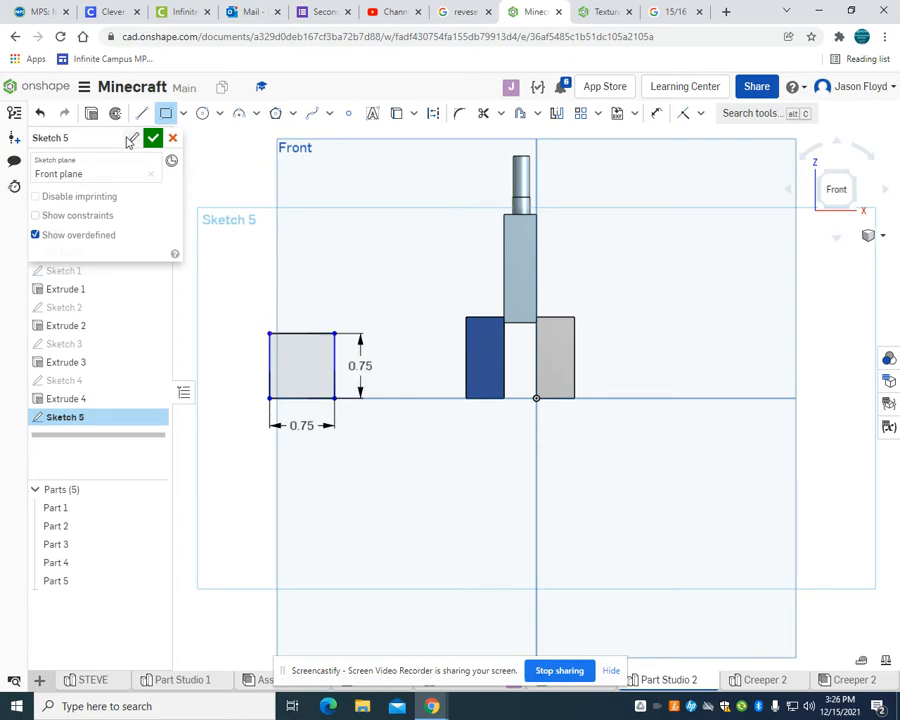
# Step: Extrude the square 0.75 in deep as a new solid part
pyautogui.click(100, 119)
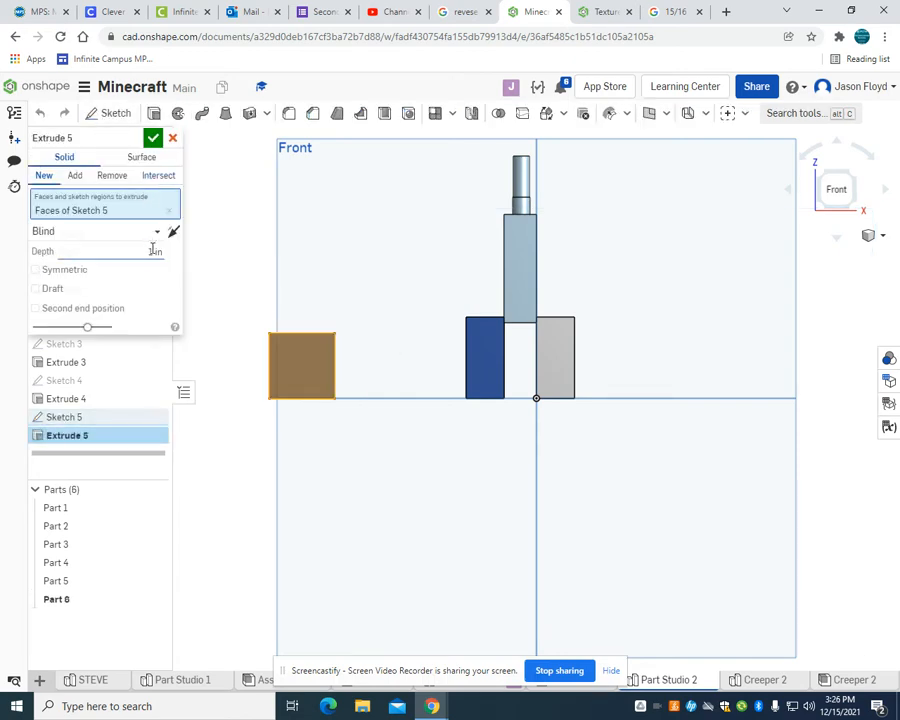
pyautogui.click(153, 250)
pyautogui.write('.75')
pyautogui.press('Return')
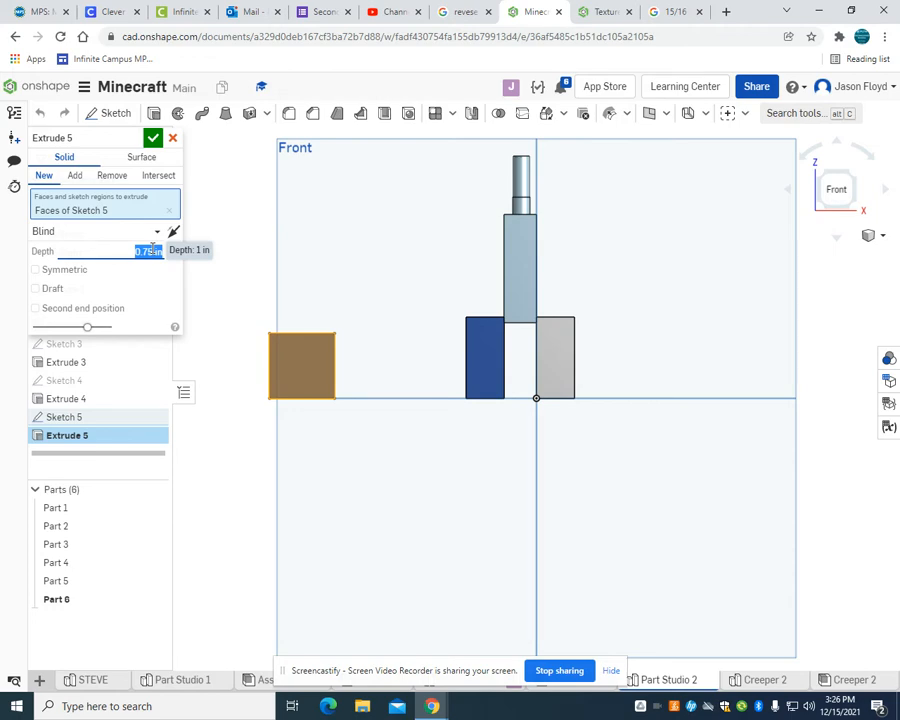
pyautogui.click(153, 137)
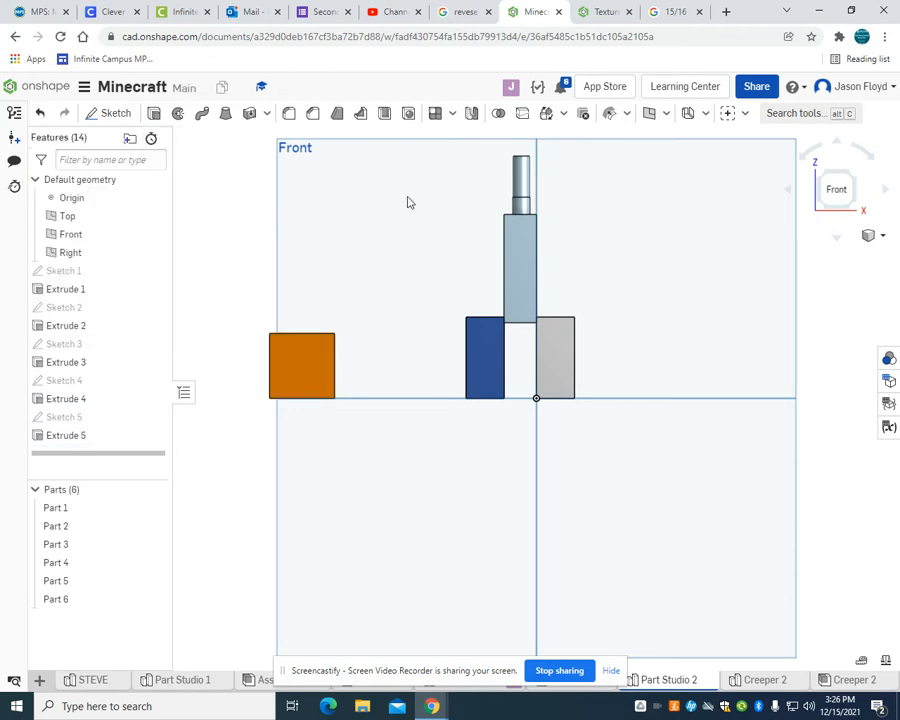
# Step: Start a sketch on the cube's front face and draw a vertical construction line about 1.47 in long up from the bottom edge's midpoint
pyautogui.click(836, 190)
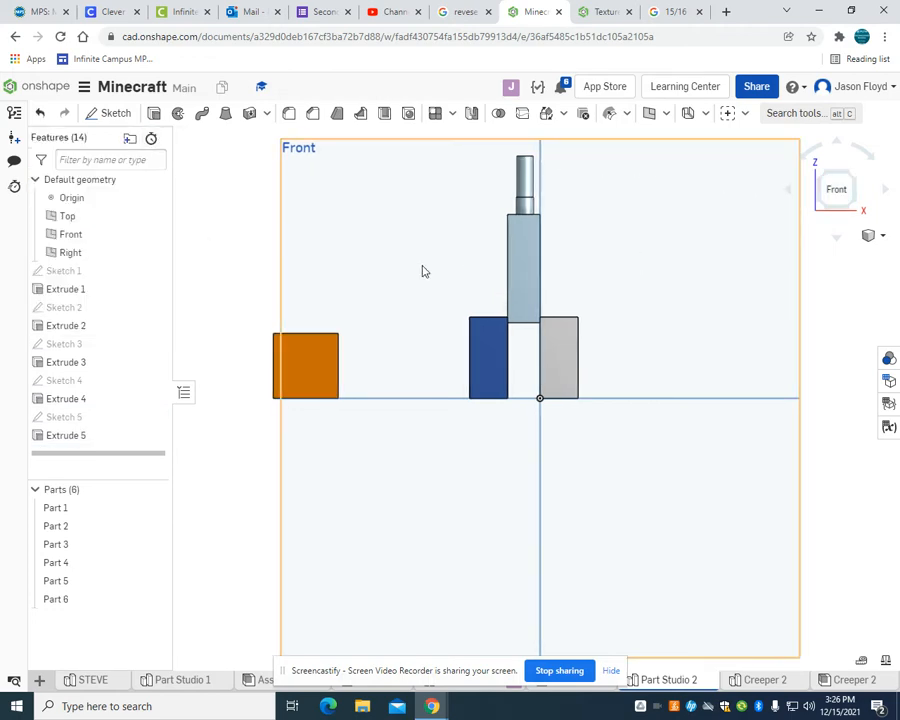
pyautogui.scroll(5, 305, 335)
pyautogui.scroll(-3, 295, 300)
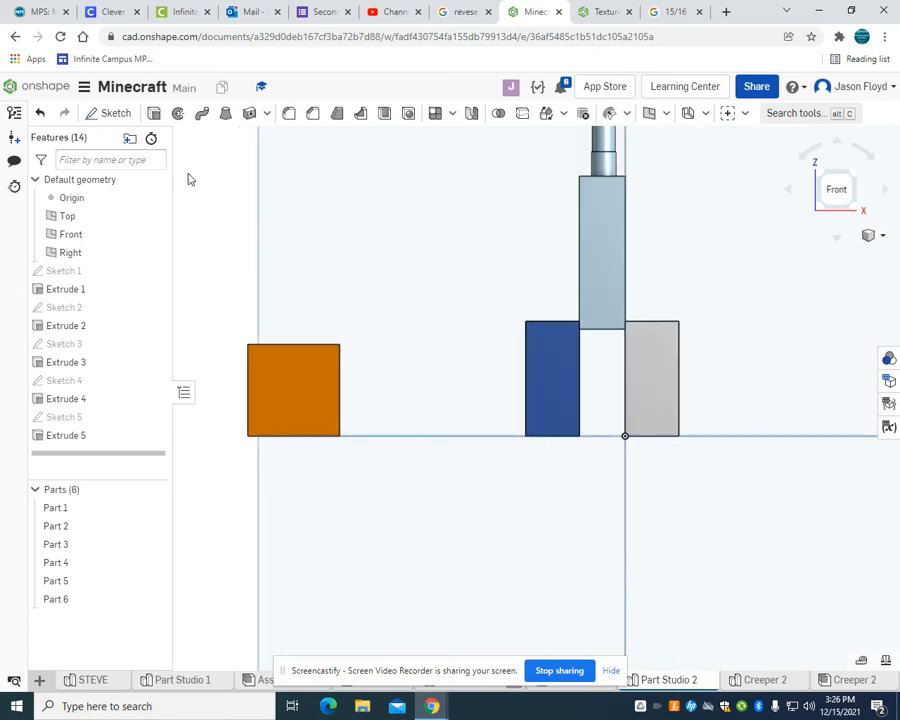
pyautogui.click(112, 113)
pyautogui.click(283, 371)
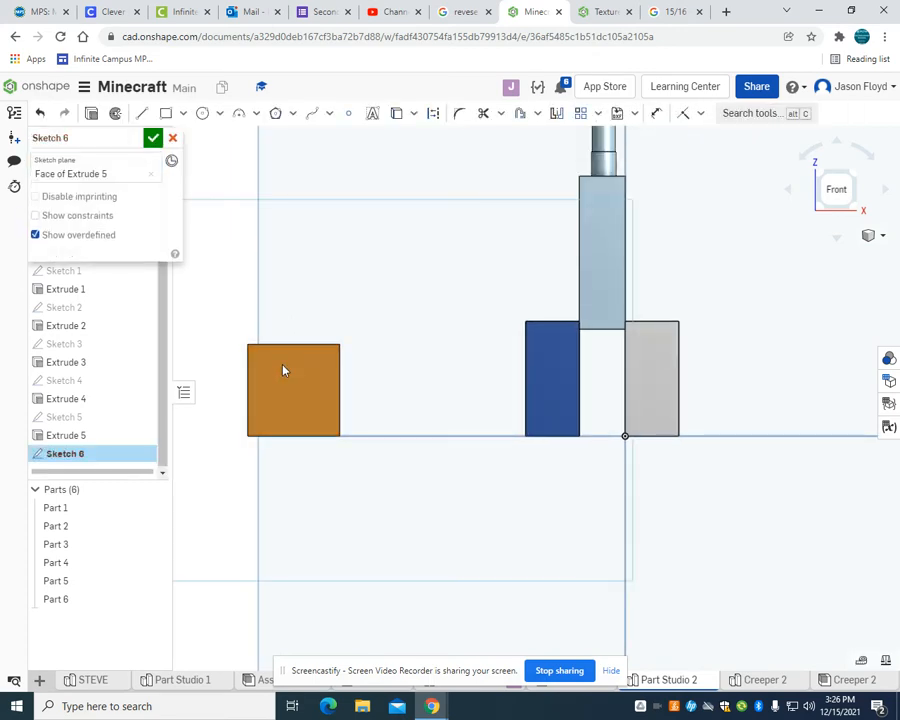
pyautogui.click(142, 113)
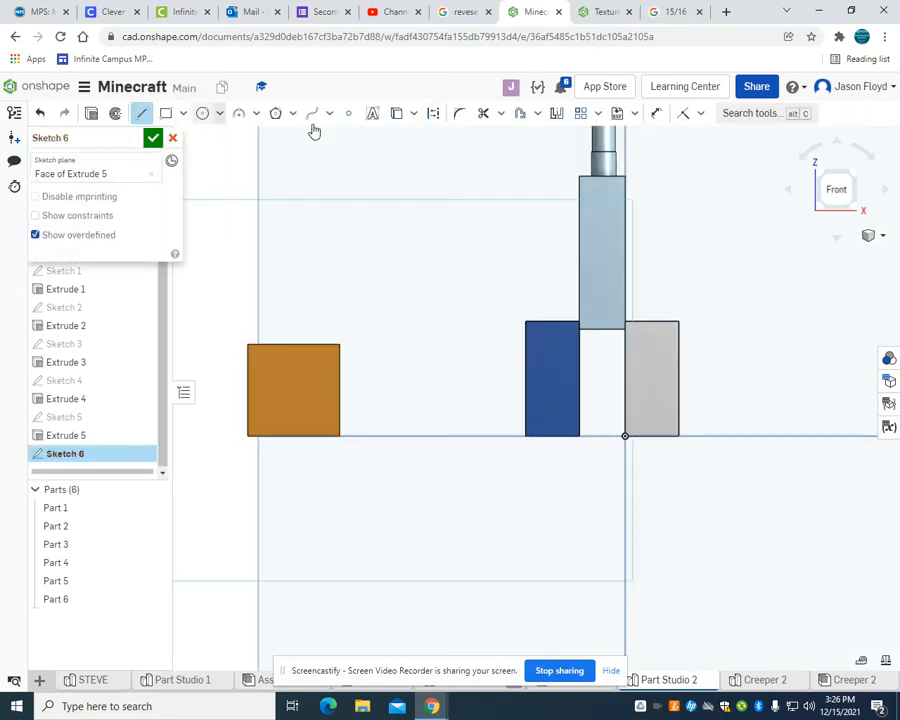
pyautogui.click(432, 117)
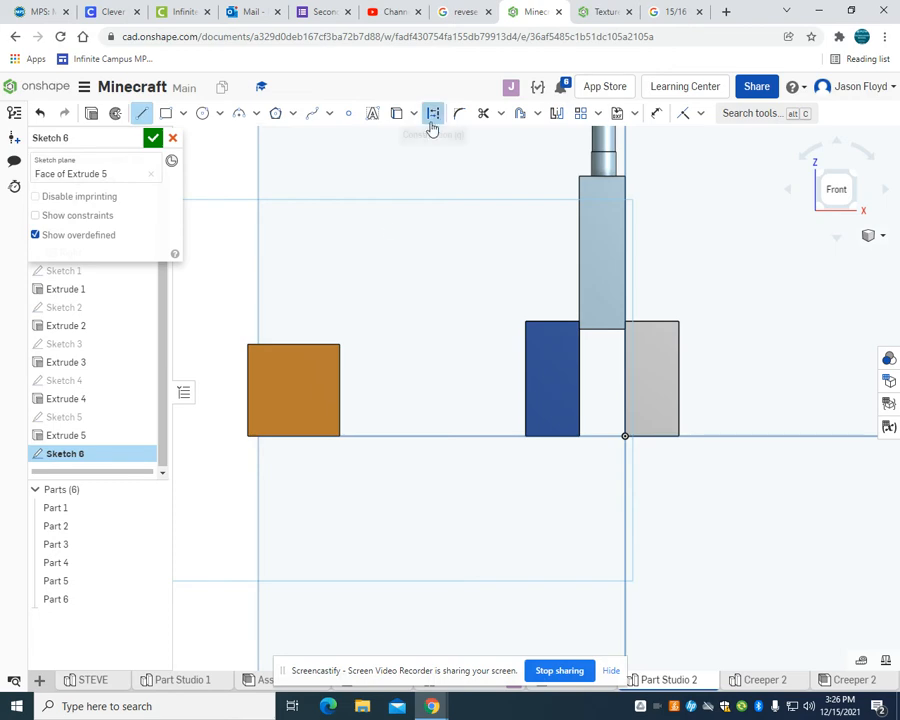
pyautogui.click(293, 436)
pyautogui.click(293, 256)
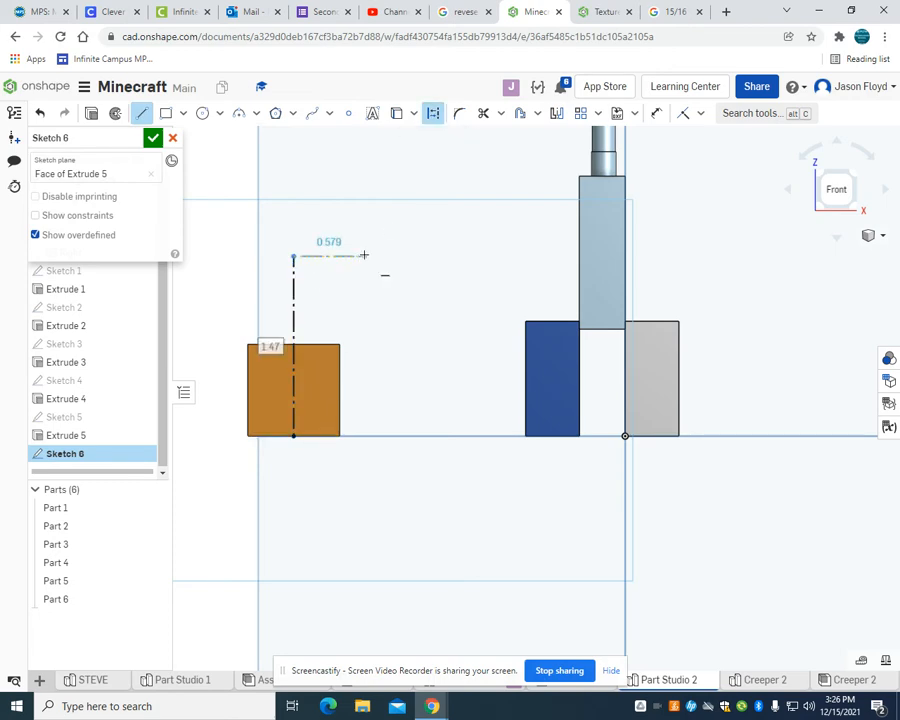
pyautogui.press('Escape')
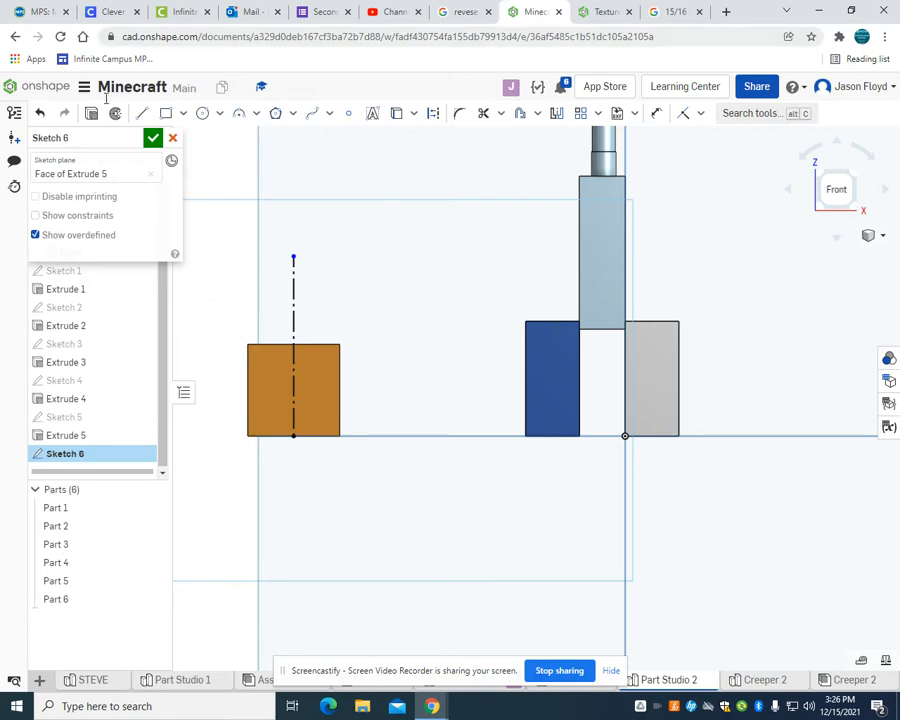
# Step: Draw a 0.225 by 0.225 in square on the cube face, in the upper area left of the centerline
pyautogui.click(141, 114)
pyautogui.scroll(2, 264, 375)
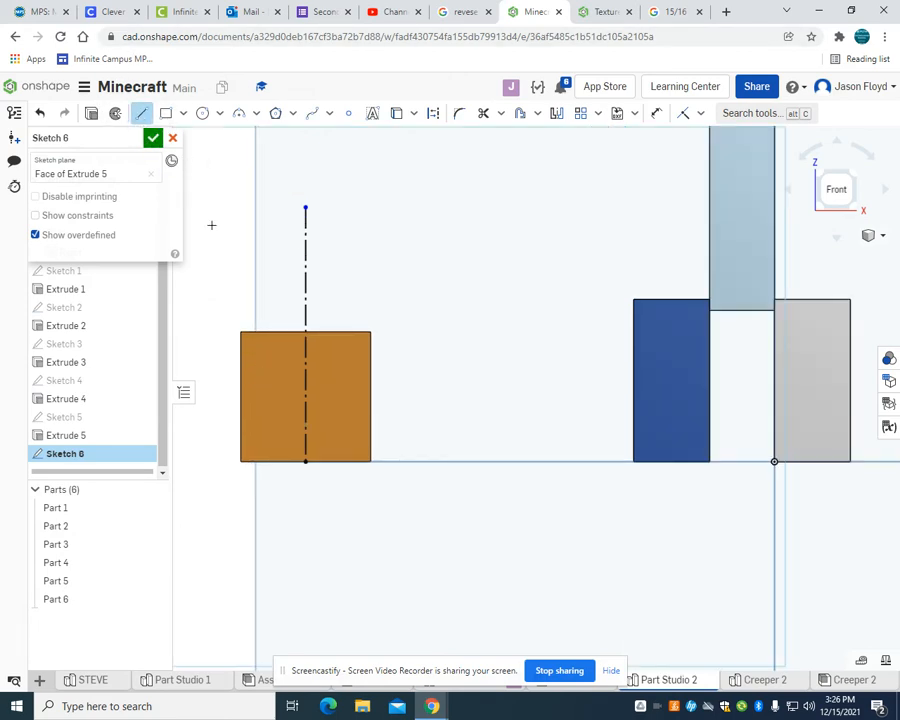
pyautogui.click(166, 114)
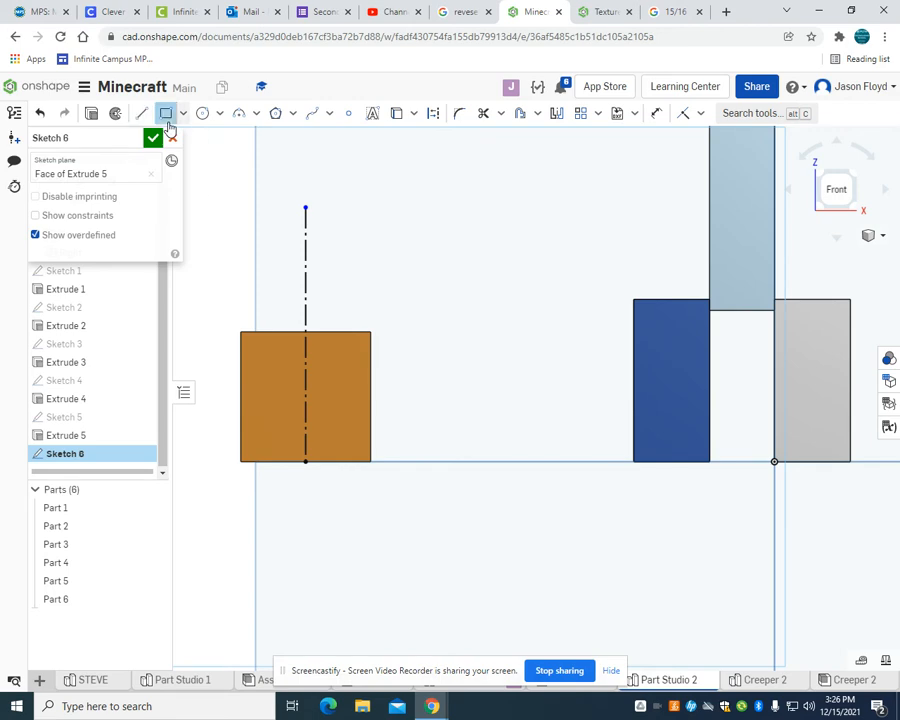
pyautogui.click(257, 351)
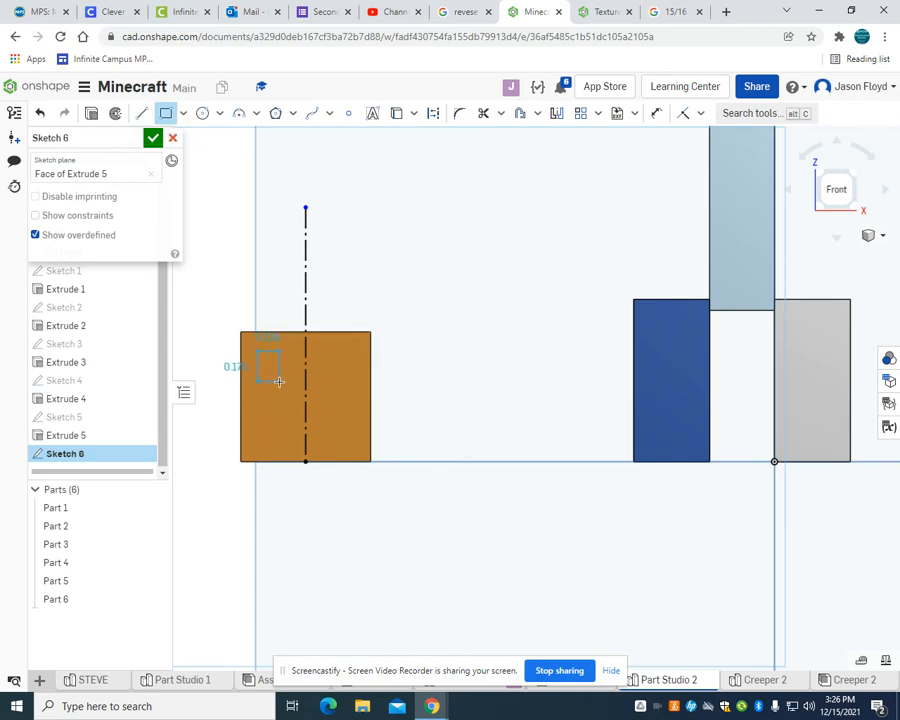
pyautogui.click(280, 381)
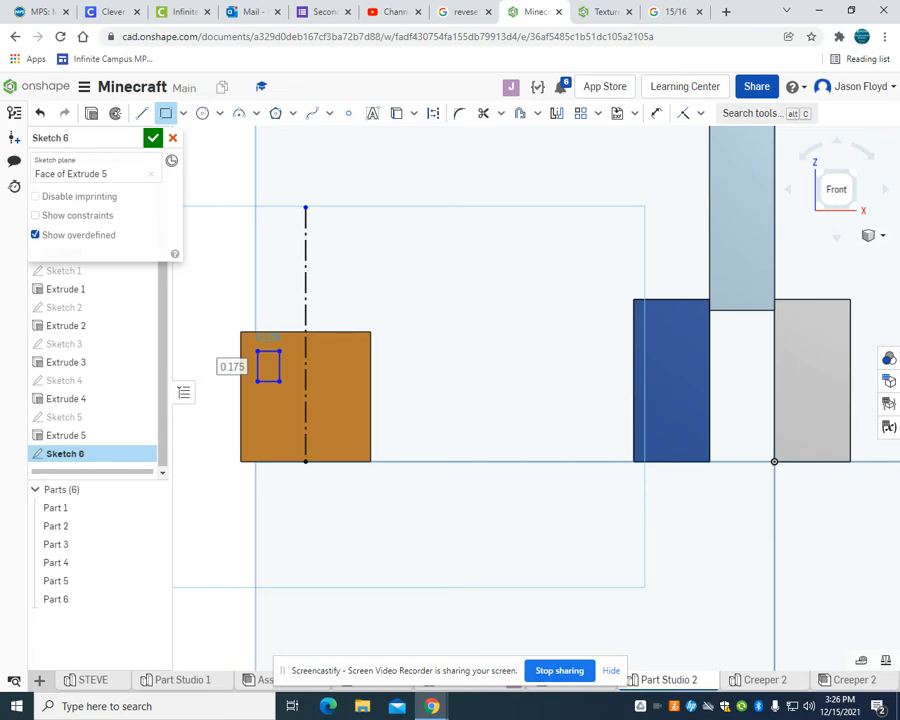
pyautogui.write('22')
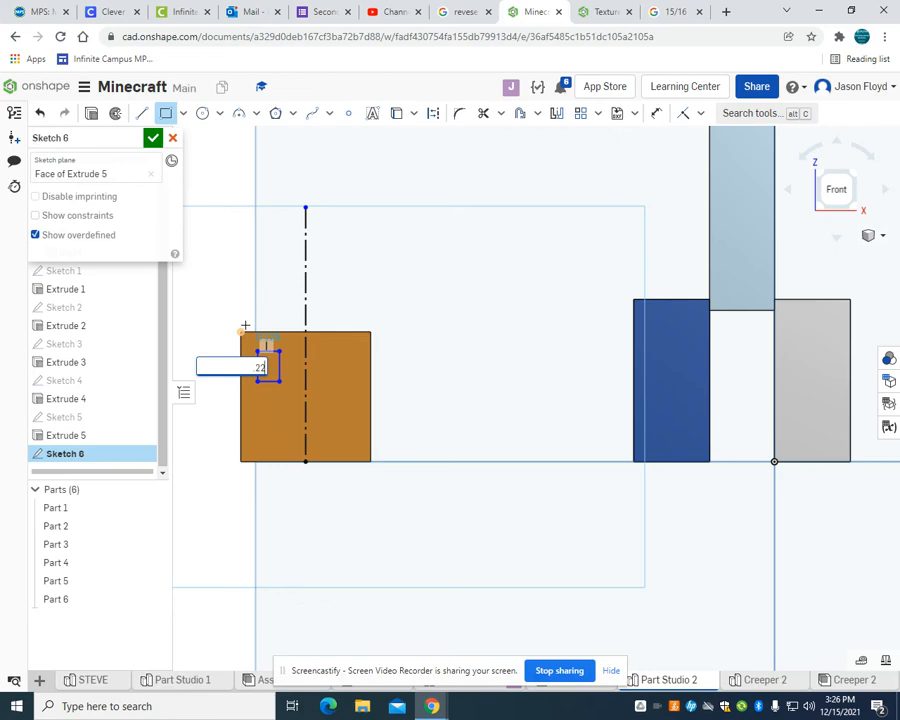
pyautogui.write('5')
pyautogui.press('Return')
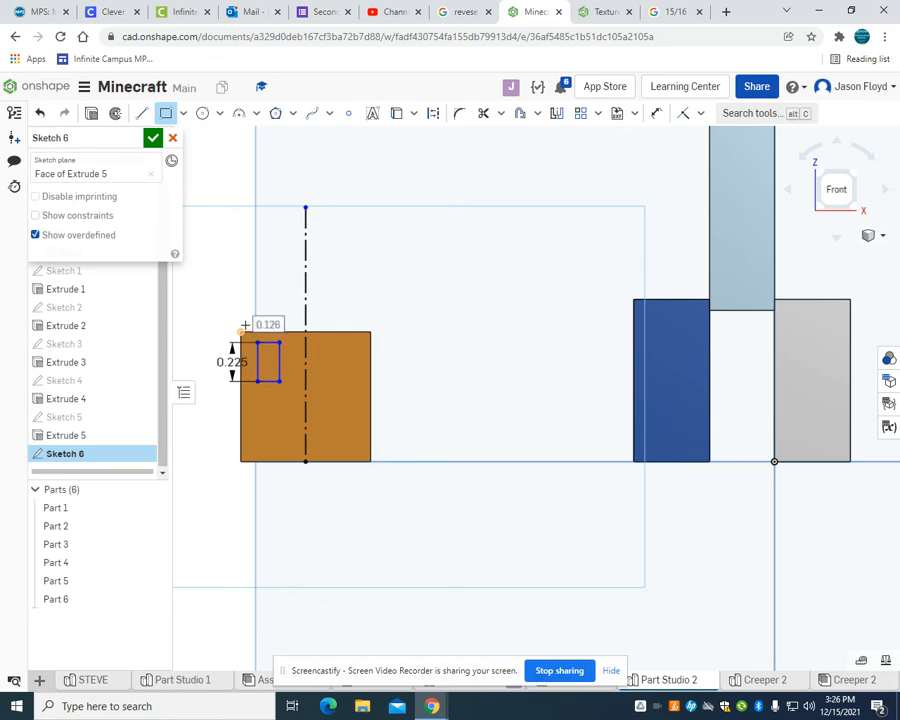
pyautogui.write('.225')
pyautogui.press('Return')
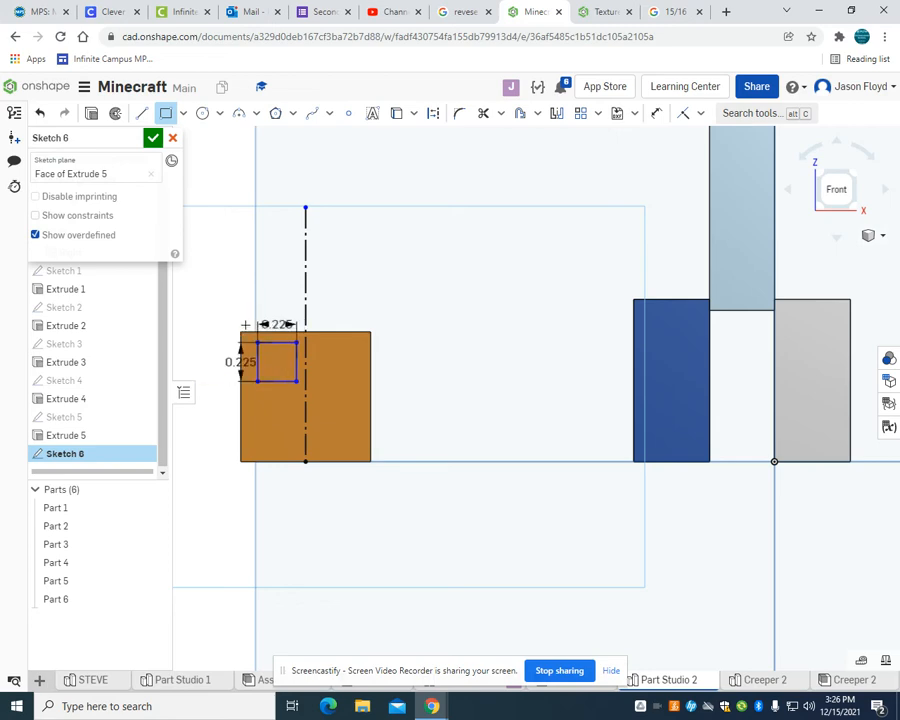
# Step: Dimension the small square's top edge 0.063 in below the cube's top edge
pyautogui.press('d')
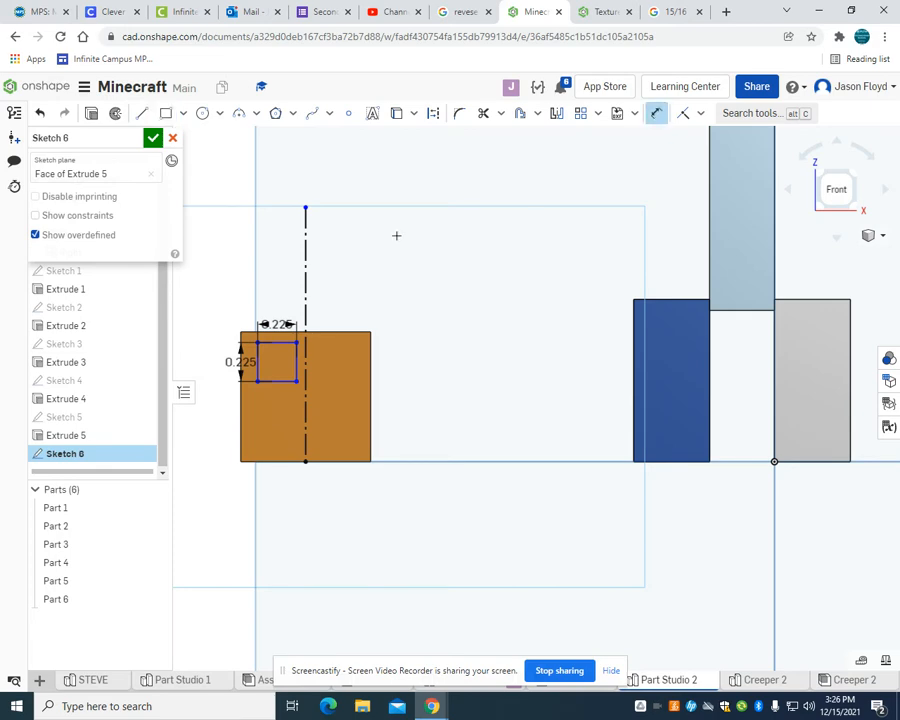
pyautogui.click(279, 342)
pyautogui.click(279, 332)
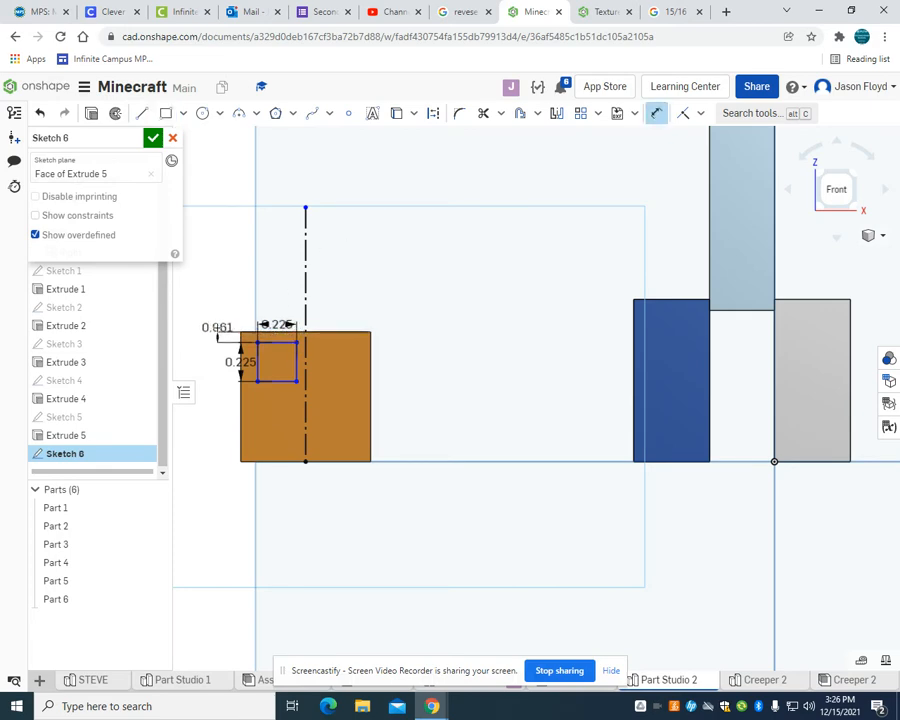
pyautogui.click(217, 327)
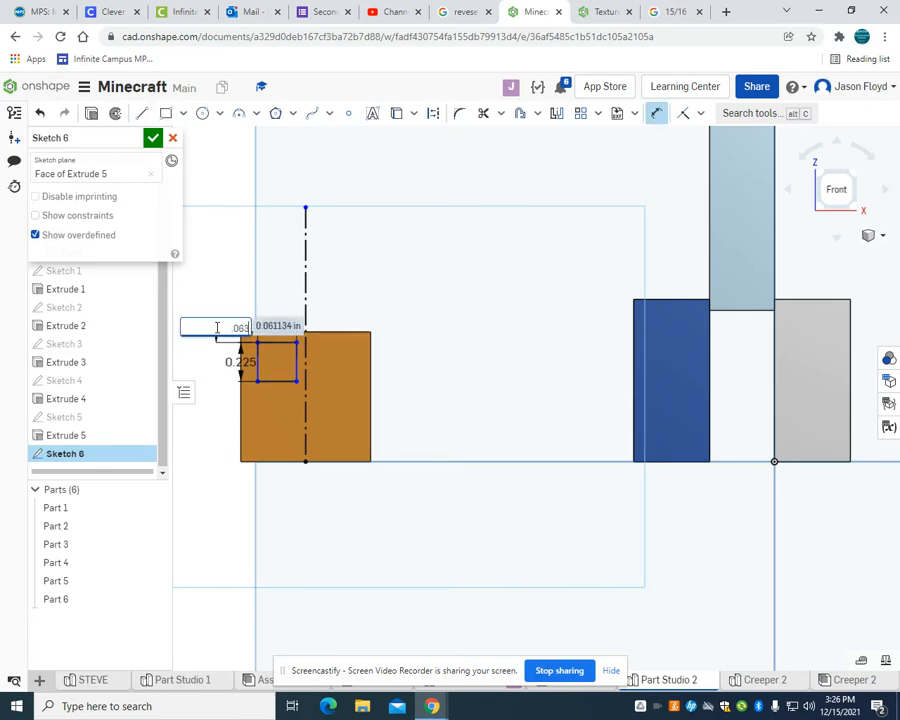
pyautogui.write('.063')
pyautogui.press('Return')
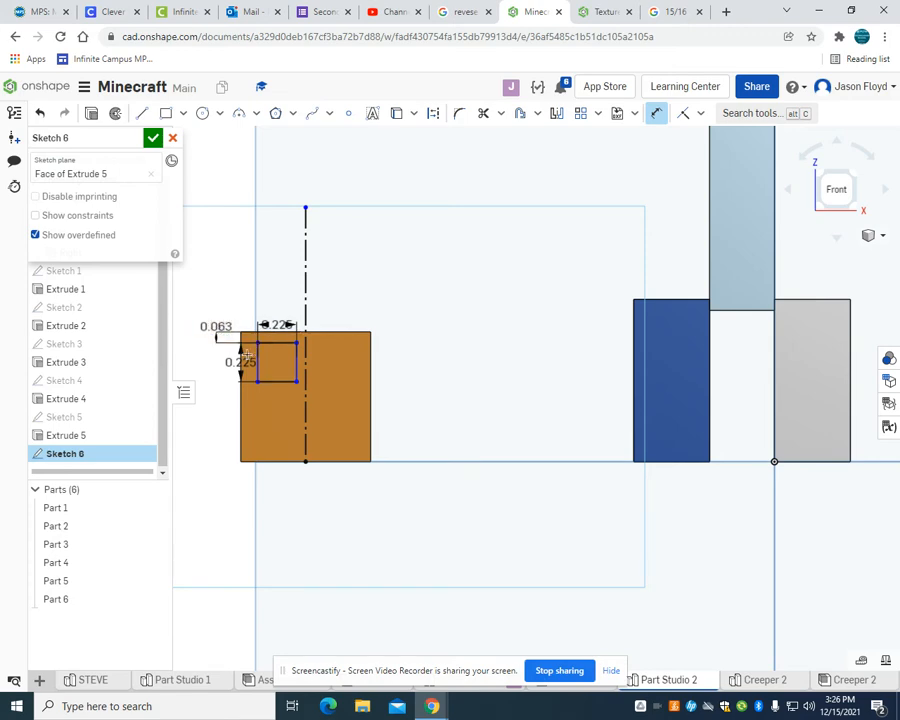
# Step: Dimension the small square's left edge 0.063 in from the cube's left edge
pyautogui.click(241, 395)
pyautogui.click(257, 372)
pyautogui.click(208, 364)
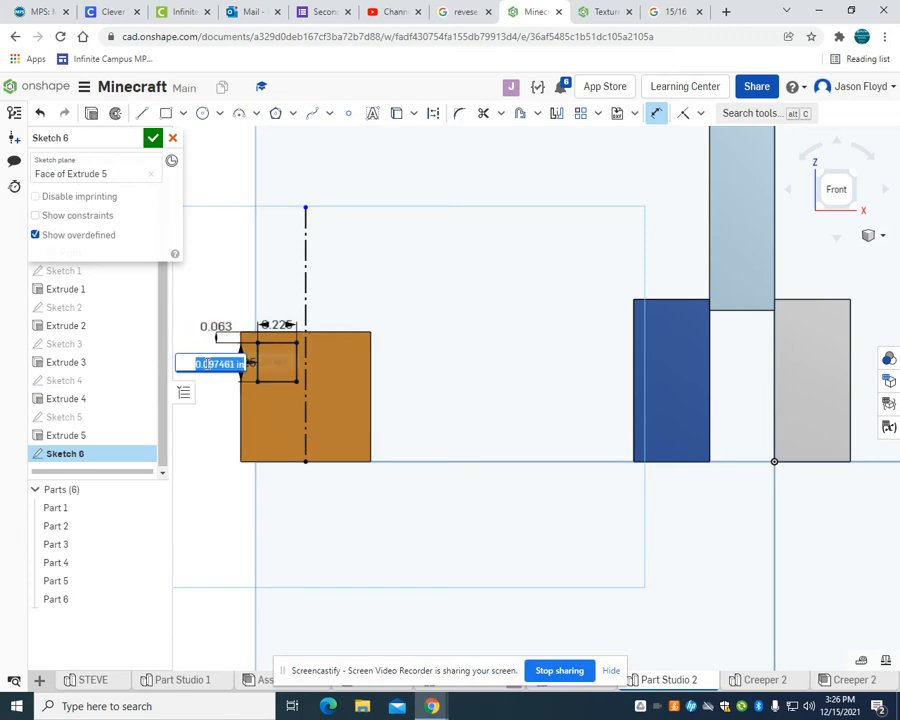
pyautogui.press('BackSpace')
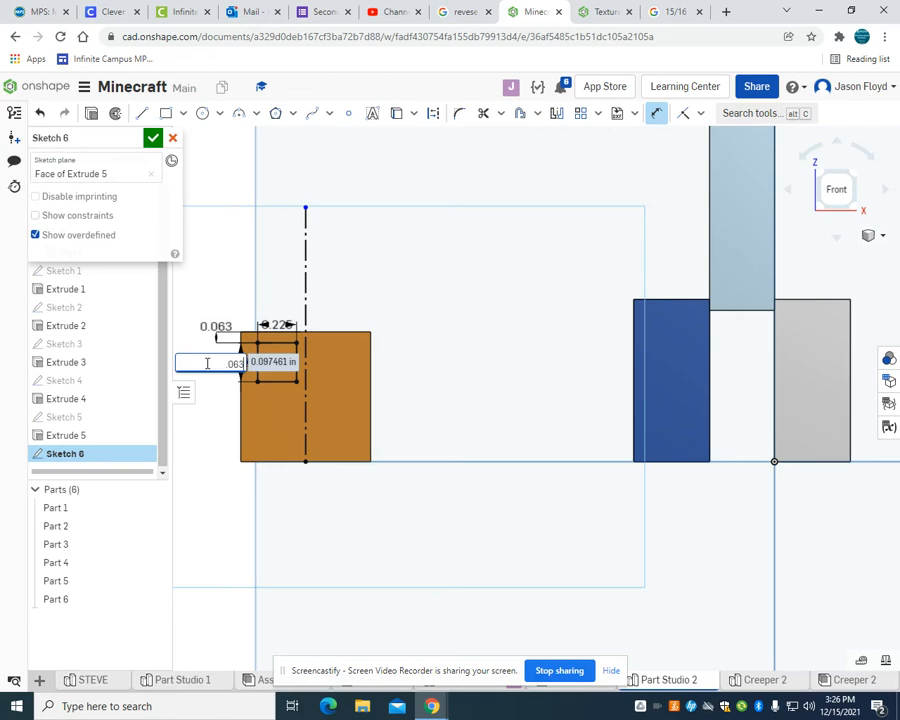
pyautogui.write('.063')
pyautogui.press('Return')
# Step: Draw a horizontal line about 0.087 in long from just below the small square's lower right corner to the centerline
pyautogui.scroll(3, 265, 395)
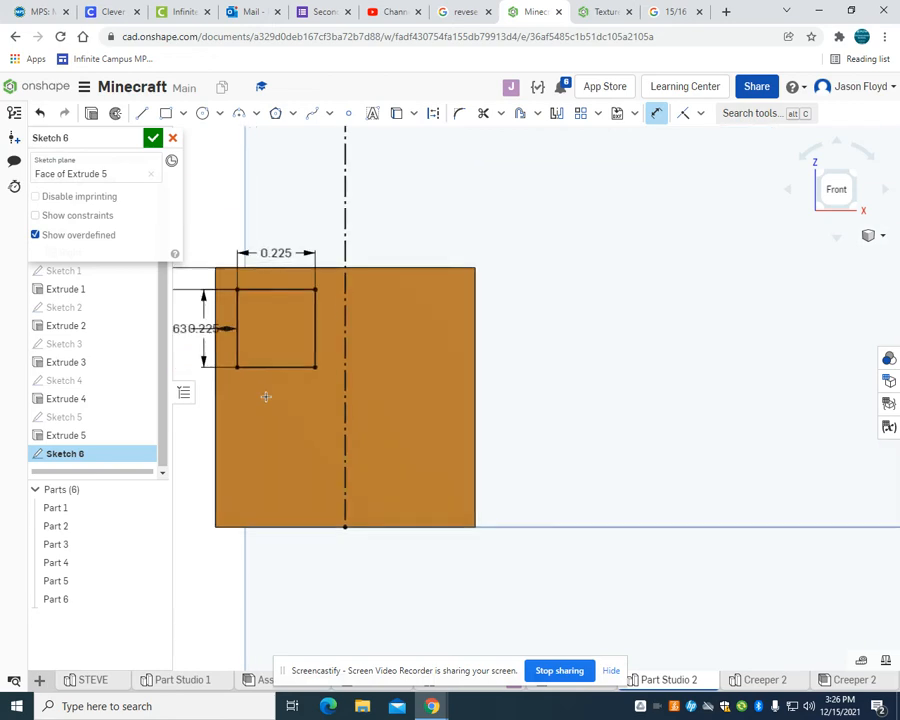
pyautogui.click(142, 113)
pyautogui.click(315, 368)
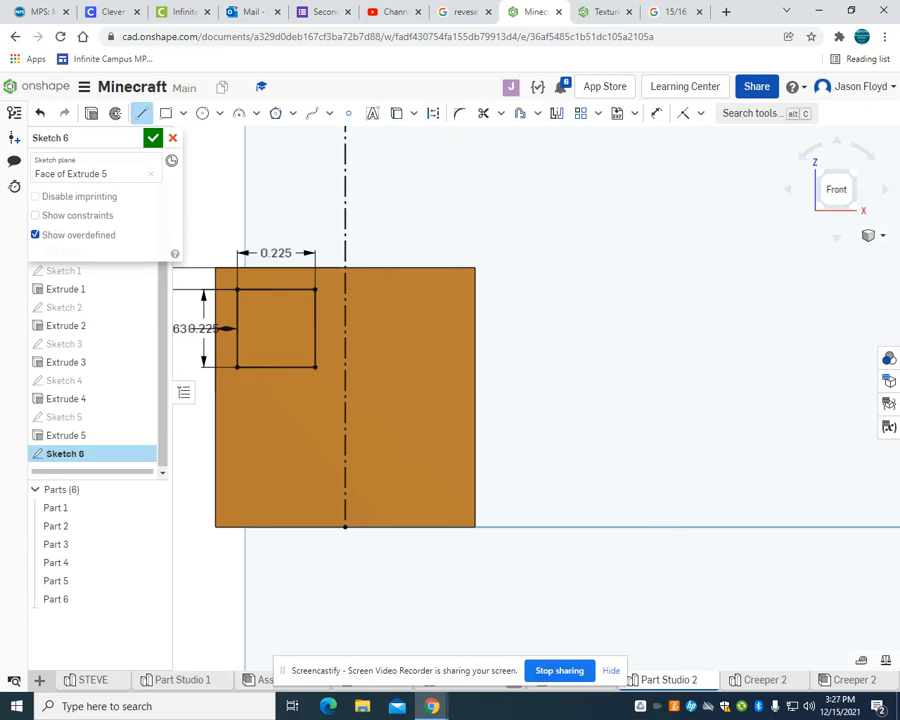
pyautogui.click(345, 381)
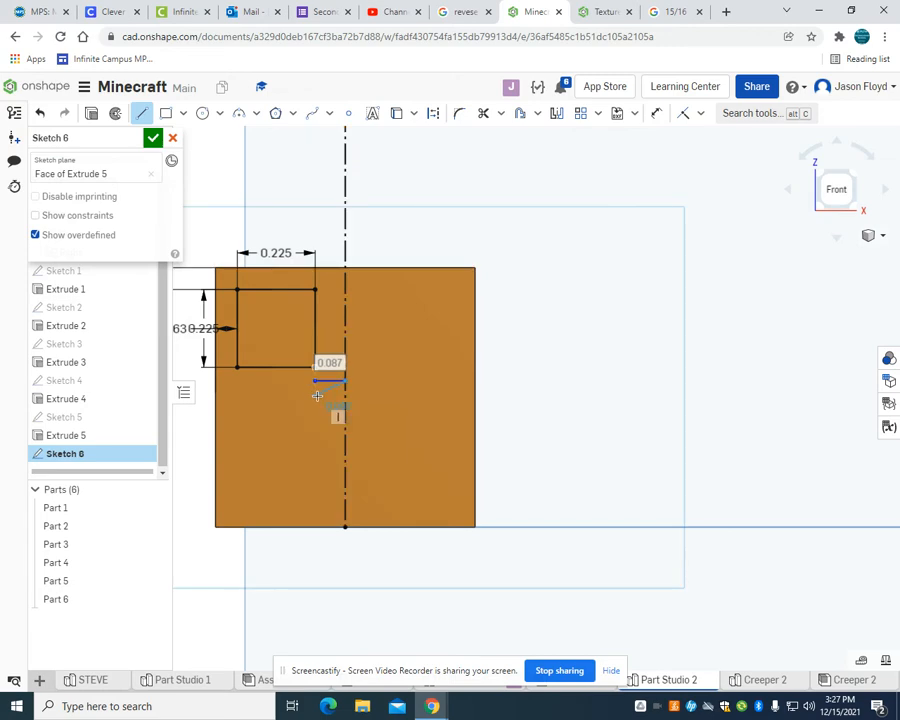
# Step: Dimension the short horizontal line 0.005 in below the small square's lower right corner
pyautogui.click(655, 113)
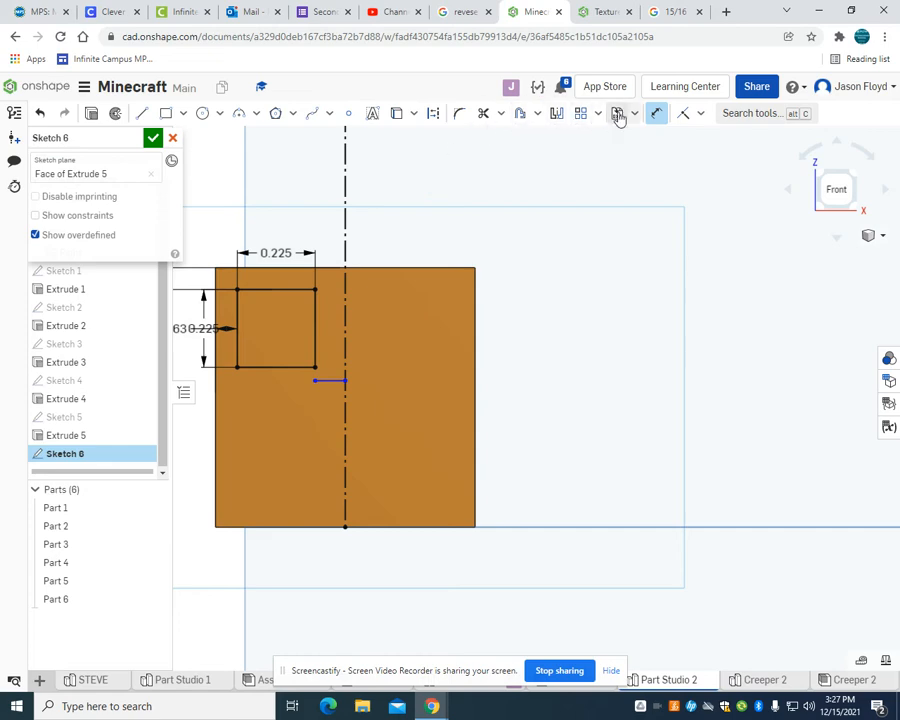
pyautogui.click(315, 381)
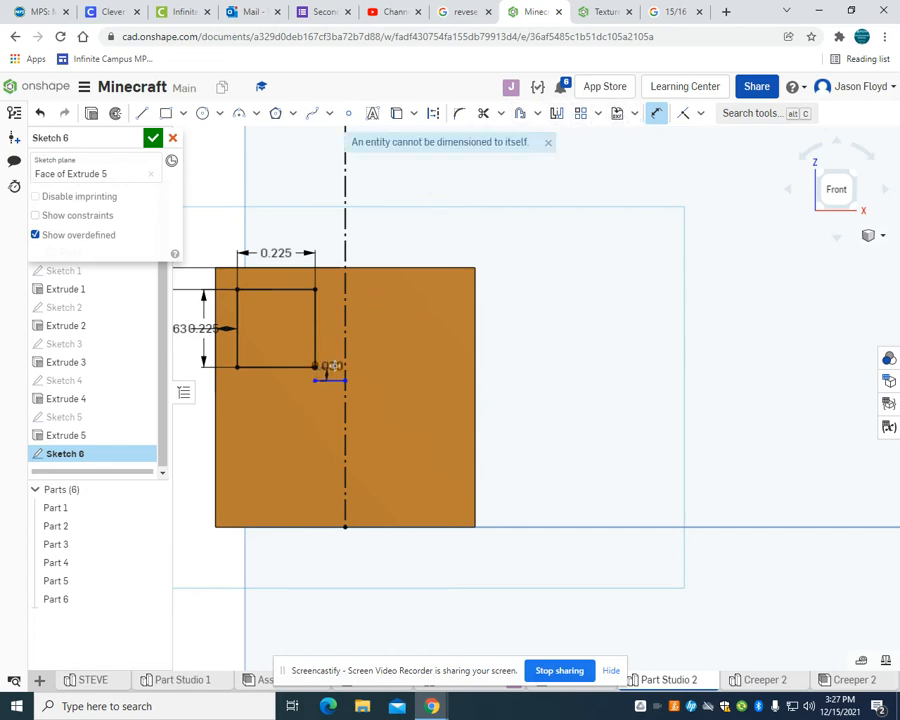
pyautogui.click(352, 366)
pyautogui.press('BackSpace')
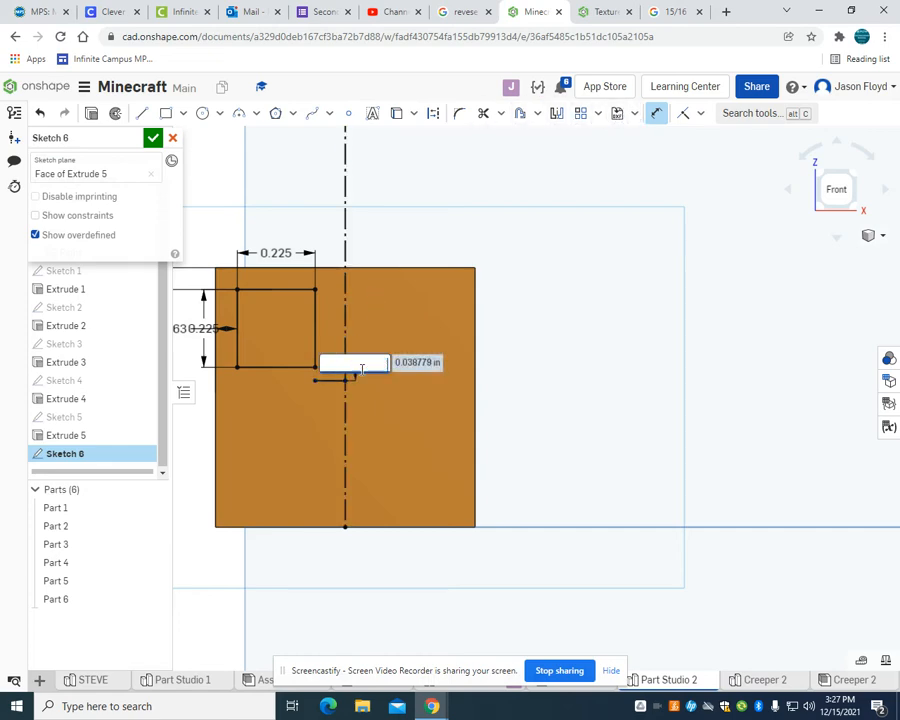
pyautogui.write('.005')
pyautogui.press('Return')
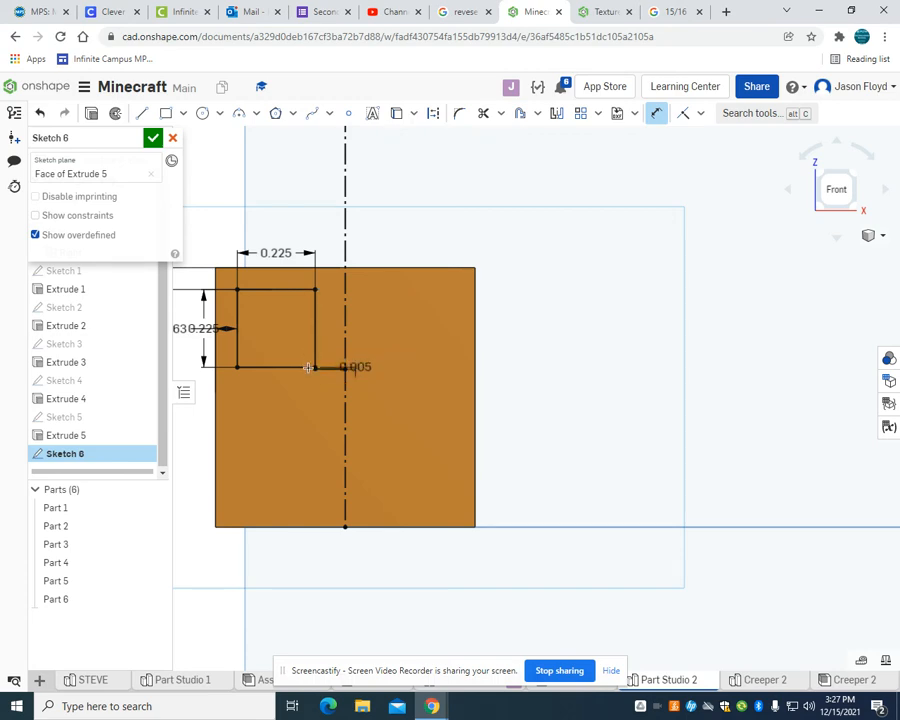
# Step: Draw a 0.06 in vertical line downward from the outer end of the short horizontal line below the small square
pyautogui.scroll(5, 309, 367)
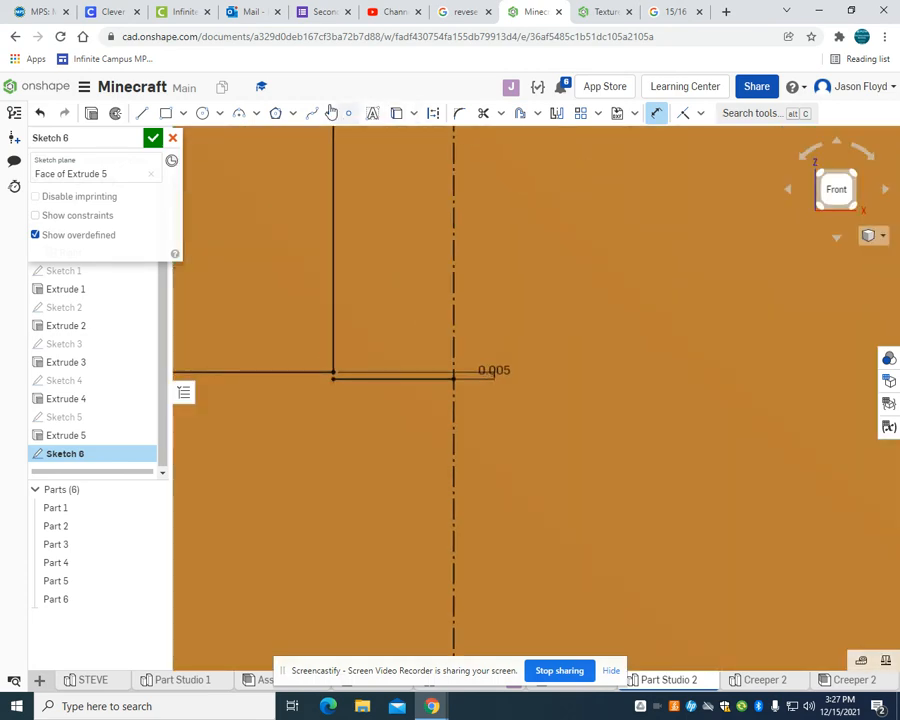
pyautogui.click(142, 113)
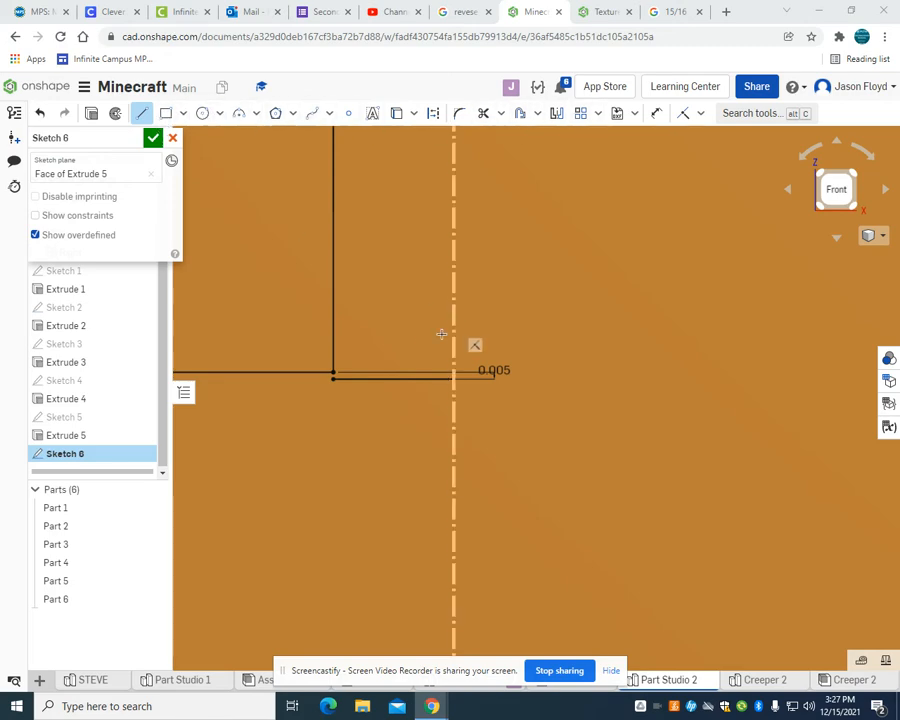
pyautogui.click(333, 379)
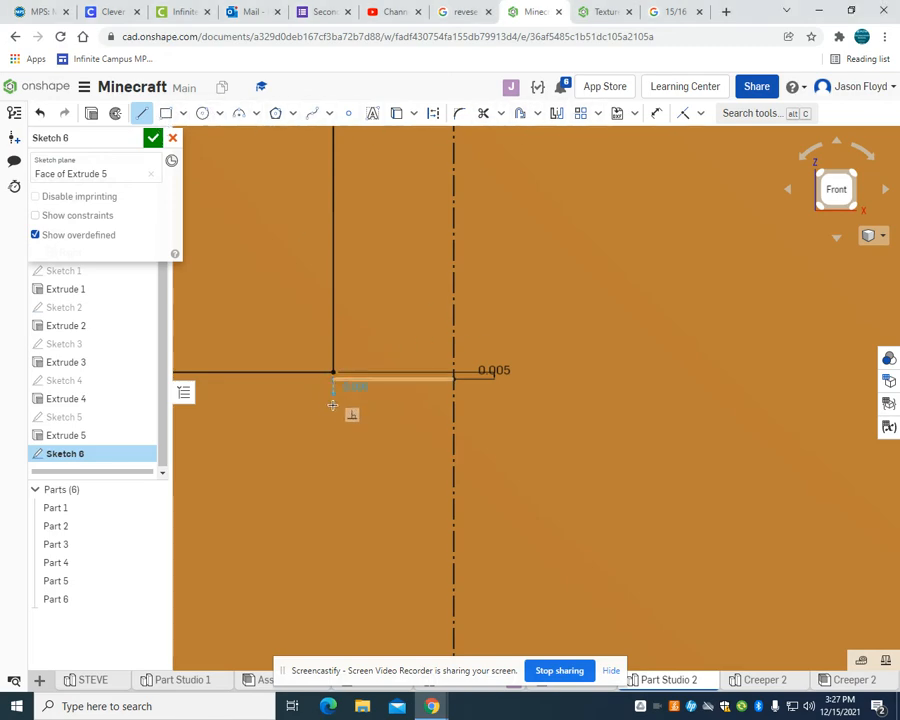
pyautogui.click(333, 408)
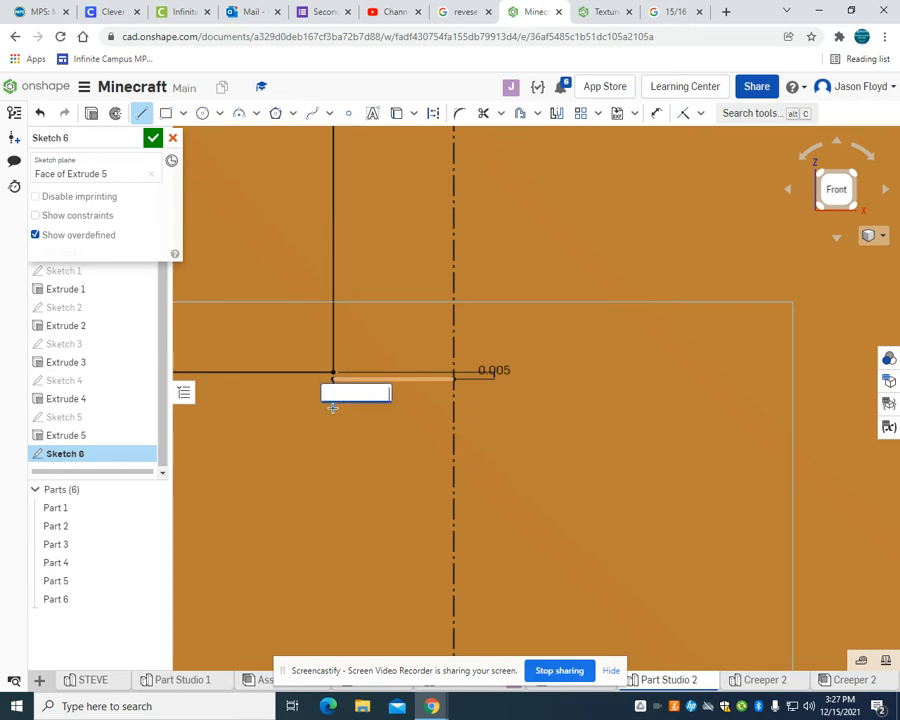
pyautogui.write('0.06')
pyautogui.press('Return')
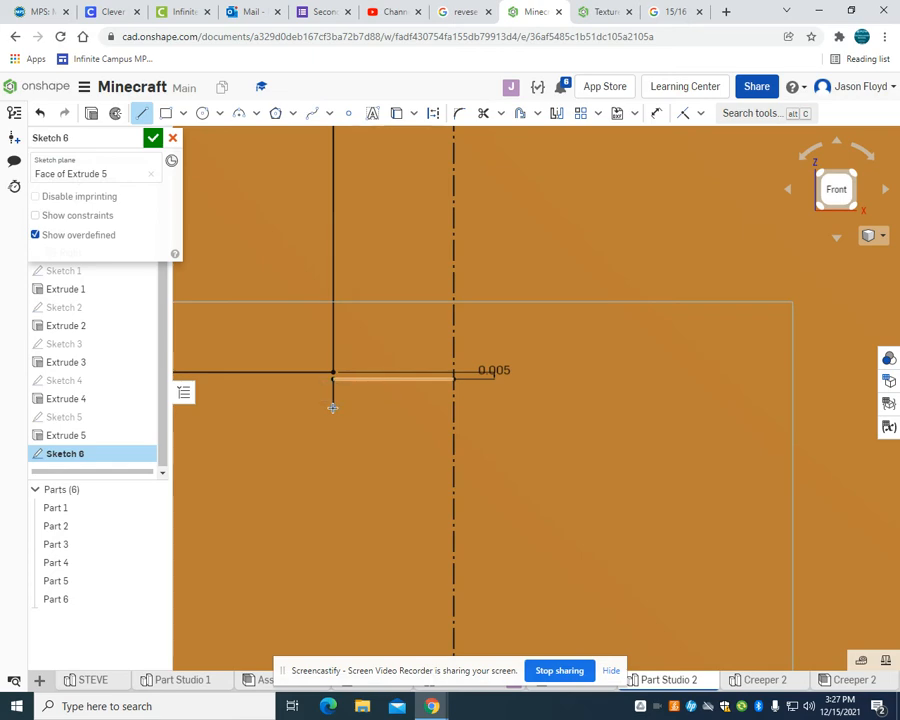
pyautogui.click(150, 140)
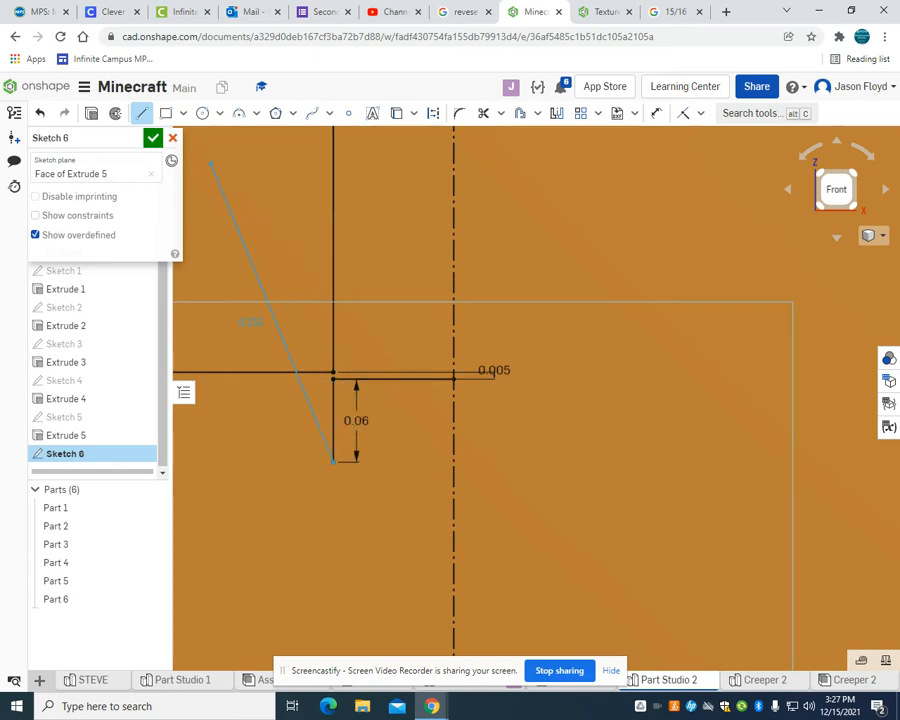
pyautogui.press('Escape')
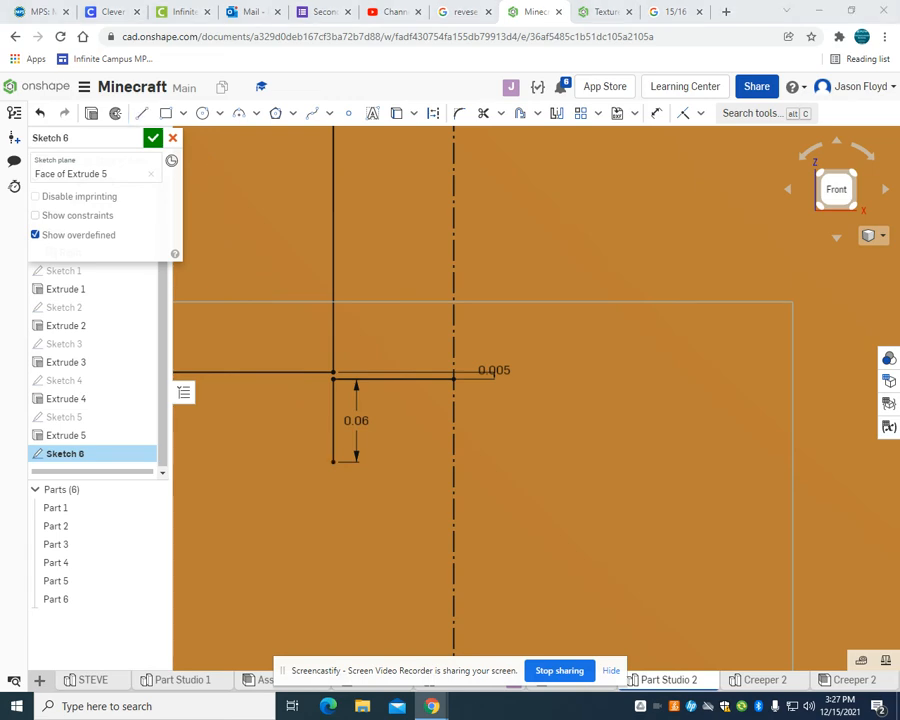
# Step: Draw a 0.125 in horizontal line from the lower end of the 0.06 in line, heading away from the centerline
pyautogui.click(141, 113)
pyautogui.click(333, 462)
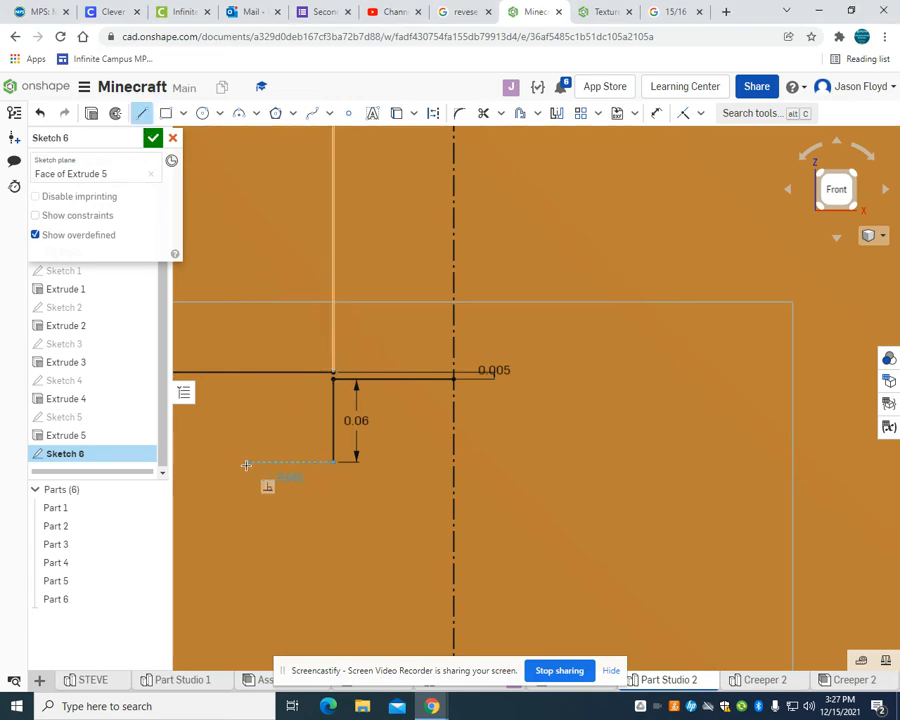
pyautogui.write('.1')
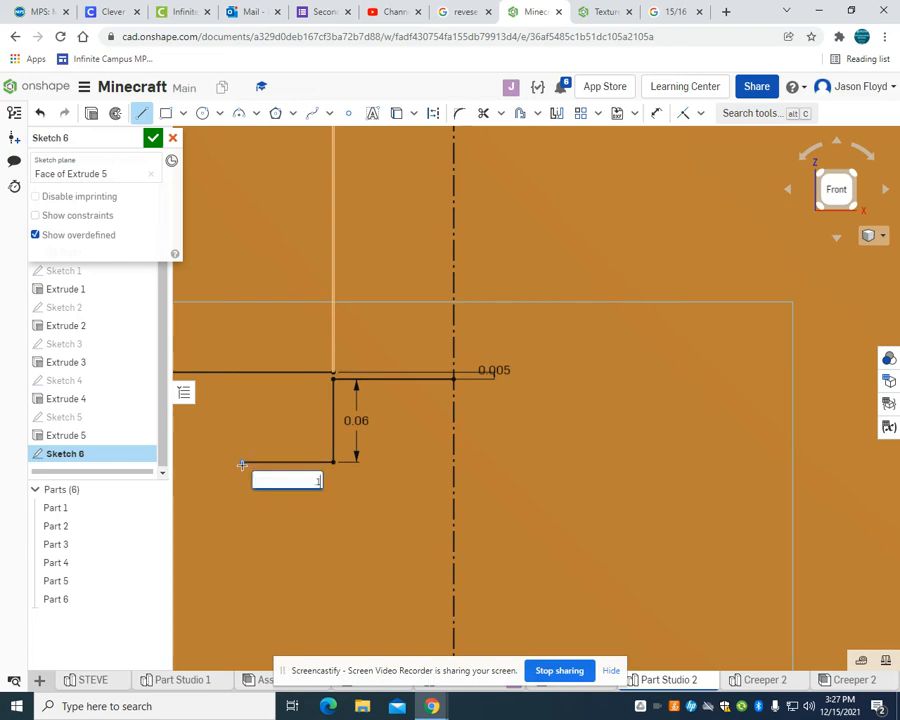
pyautogui.write('25')
pyautogui.press('Return')
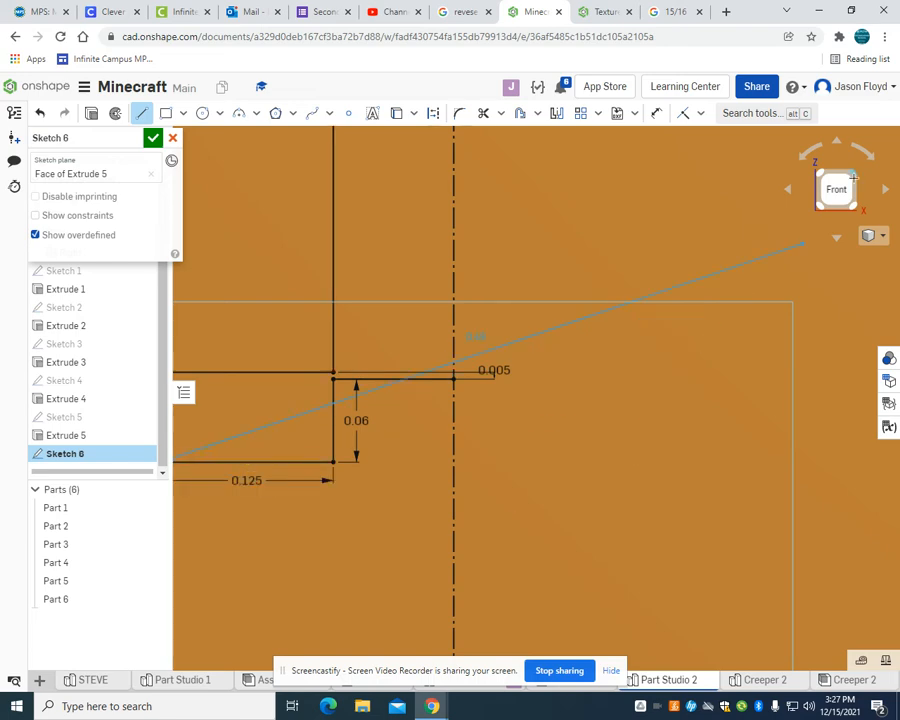
# Step: Continue the mouth outline with a vertical line 0.3 in straight down
pyautogui.click(838, 188)
pyautogui.scroll(8, 295, 362)
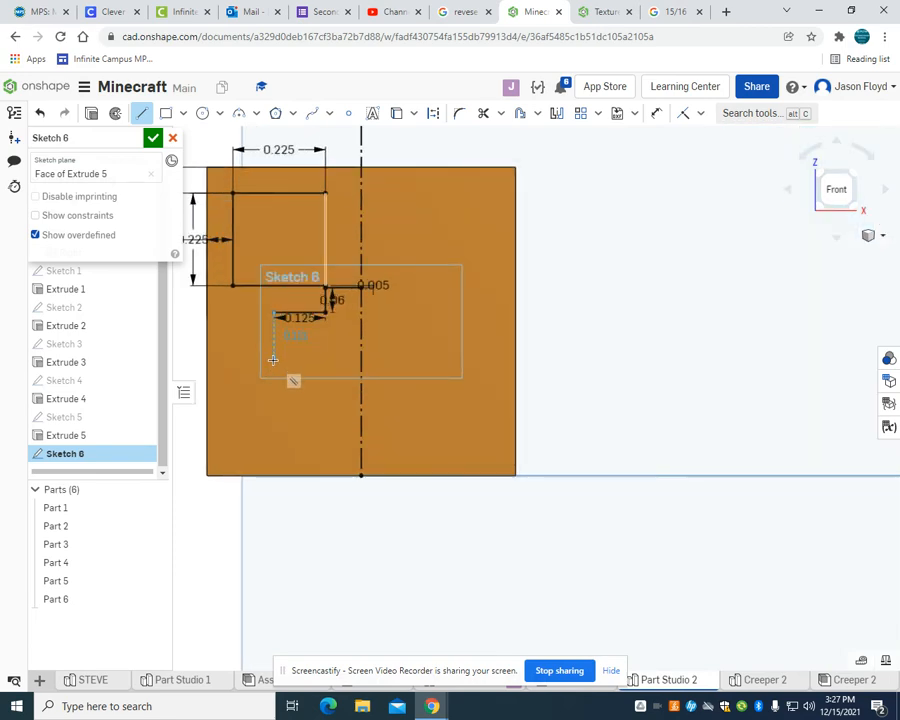
pyautogui.write('.3')
pyautogui.press('Return')
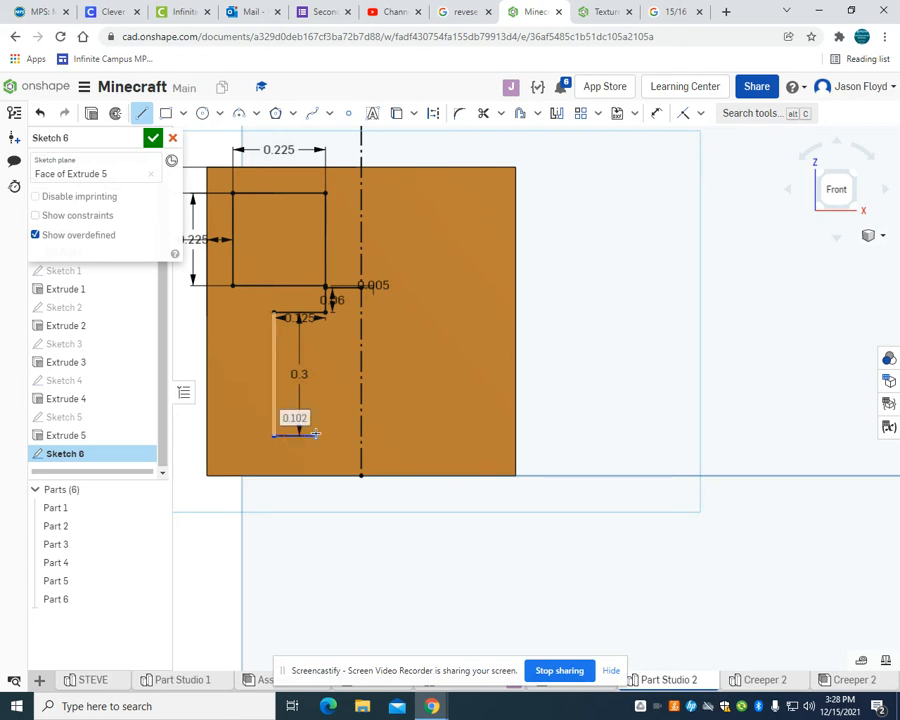
# Step: Finish the half mouth outline with lines 0.125 in toward the centerline, 0.063 in up, and horizontally to the centerline
pyautogui.write('.125')
pyautogui.press('Return')
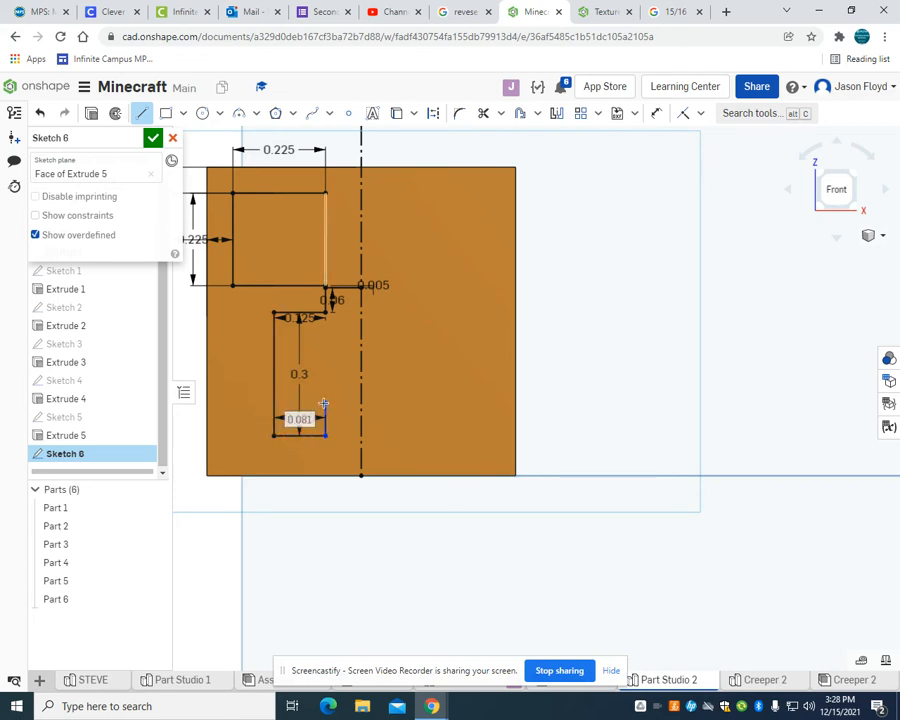
pyautogui.write('.063')
pyautogui.press('Return')
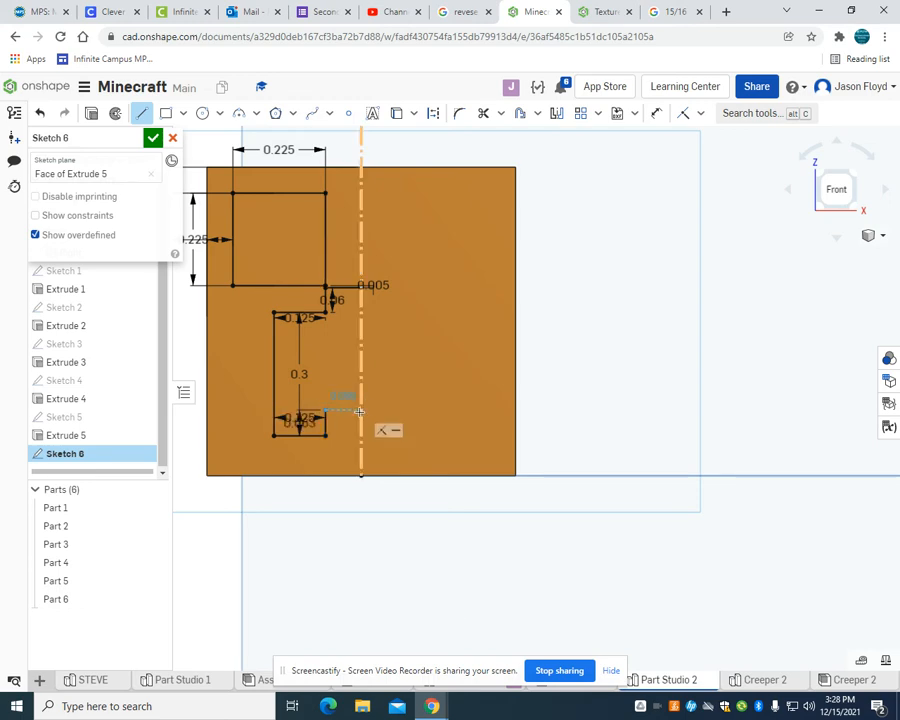
pyautogui.click(361, 410)
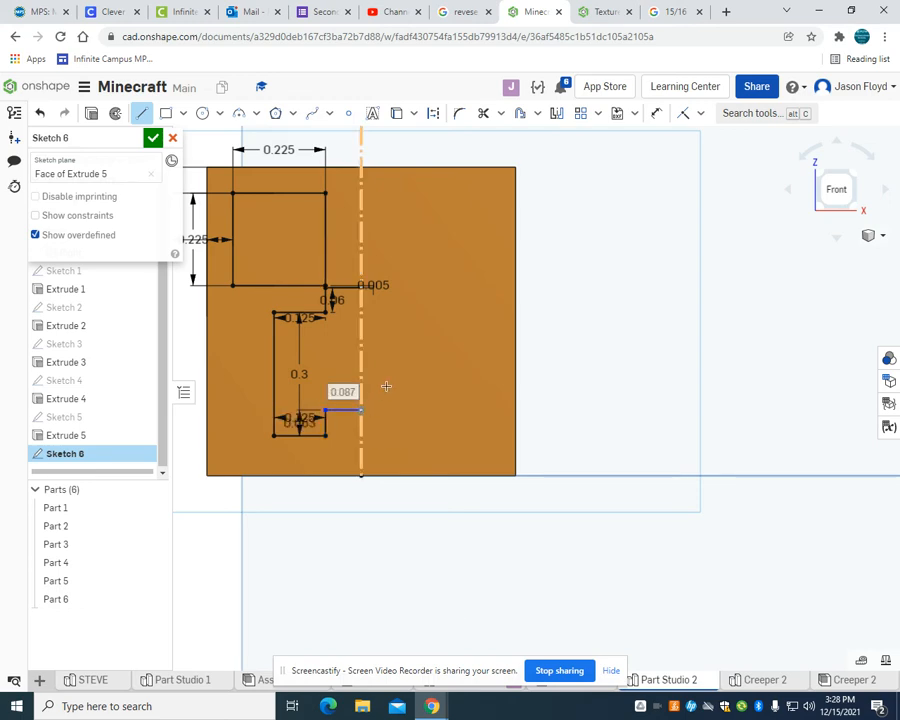
pyautogui.press('Escape')
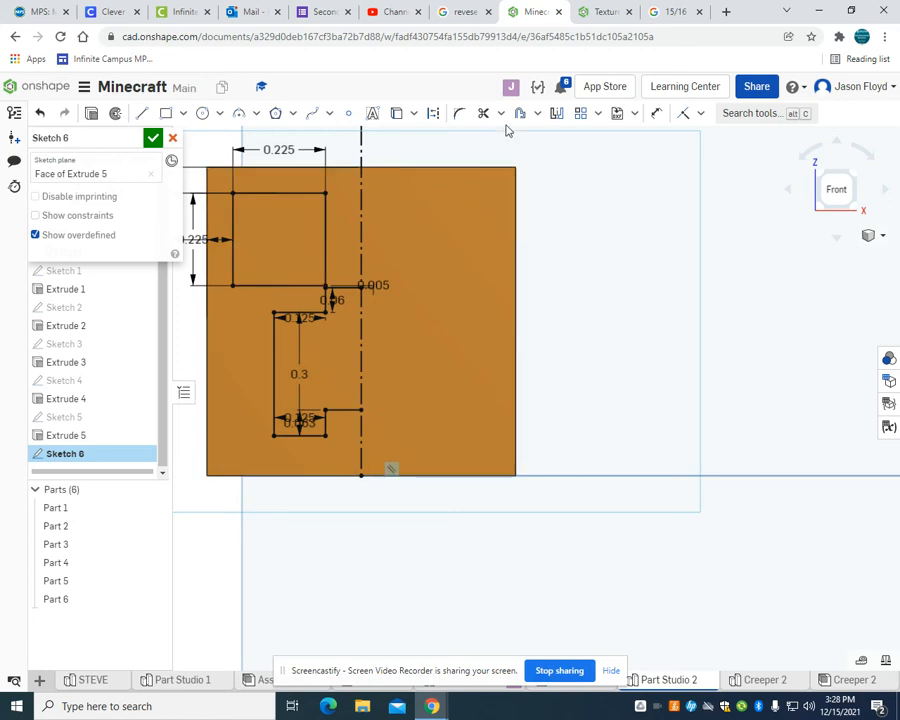
# Step: Mirror the small square and the half mouth outline about the vertical centerline
pyautogui.click(556, 113)
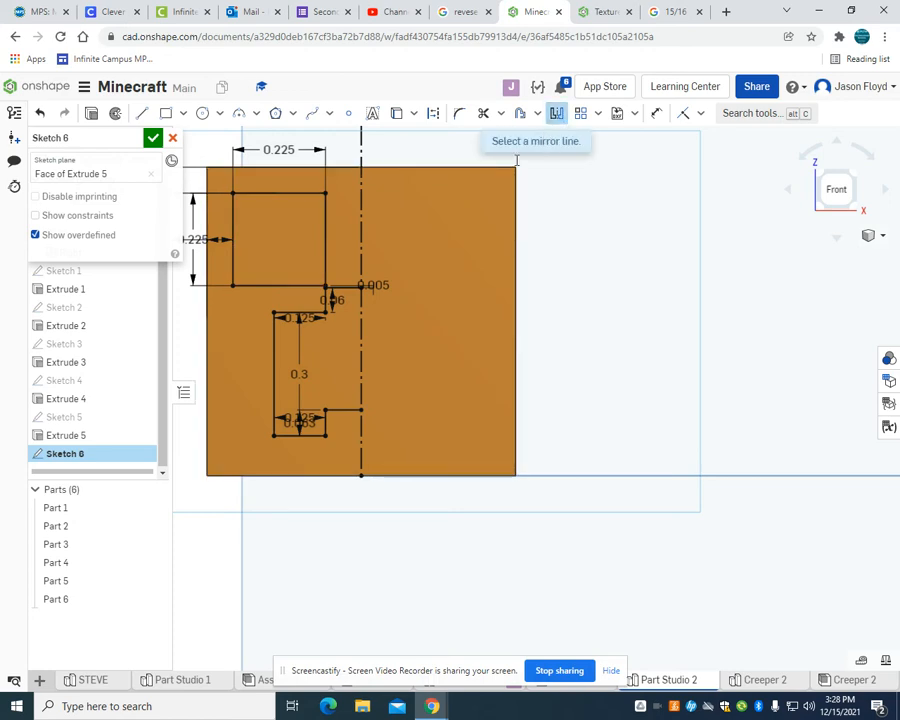
pyautogui.click(361, 209)
pyautogui.moveTo(196, 150)
pyautogui.mouseDown()
pyautogui.moveTo(362, 402)
pyautogui.moveTo(476, 516)
pyautogui.mouseUp()
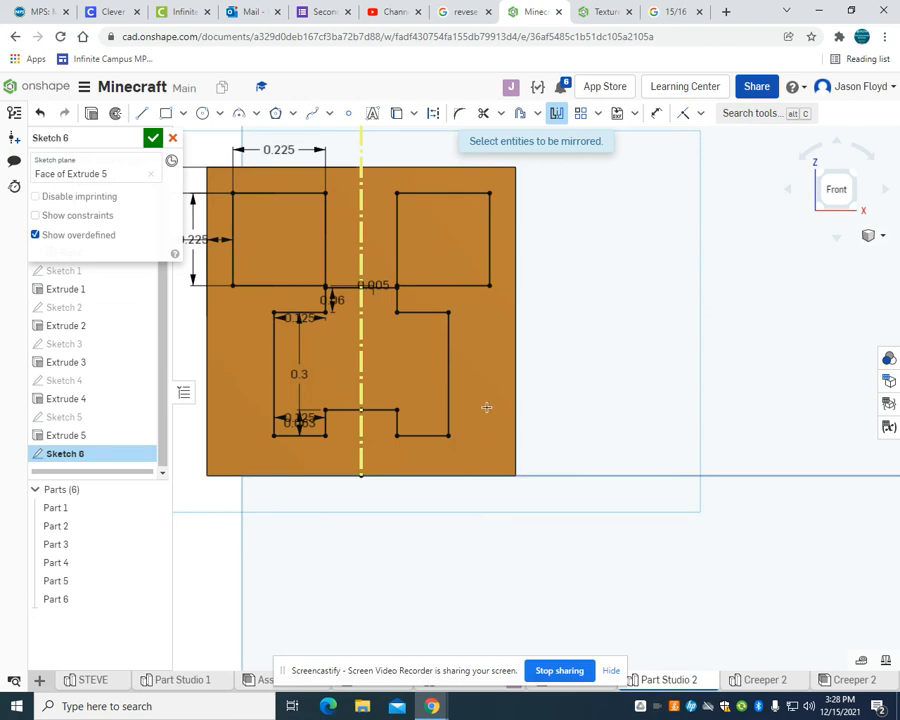
# Step: Cut the eye and mouth regions 1/16 in deep into the cube with a Remove extrude
pyautogui.hotkey('shift', 'e')
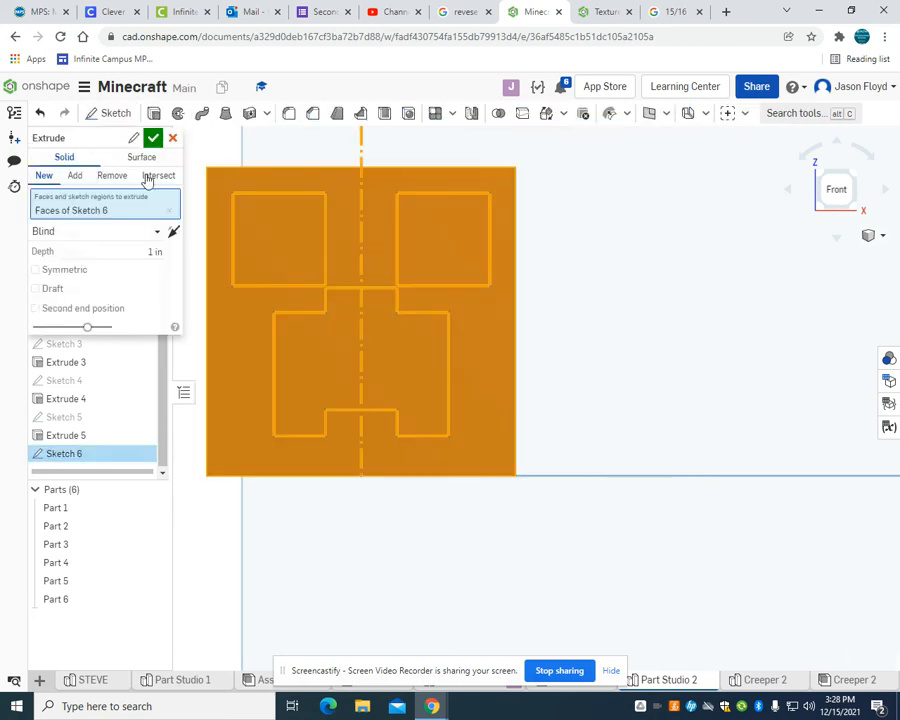
pyautogui.click(153, 252)
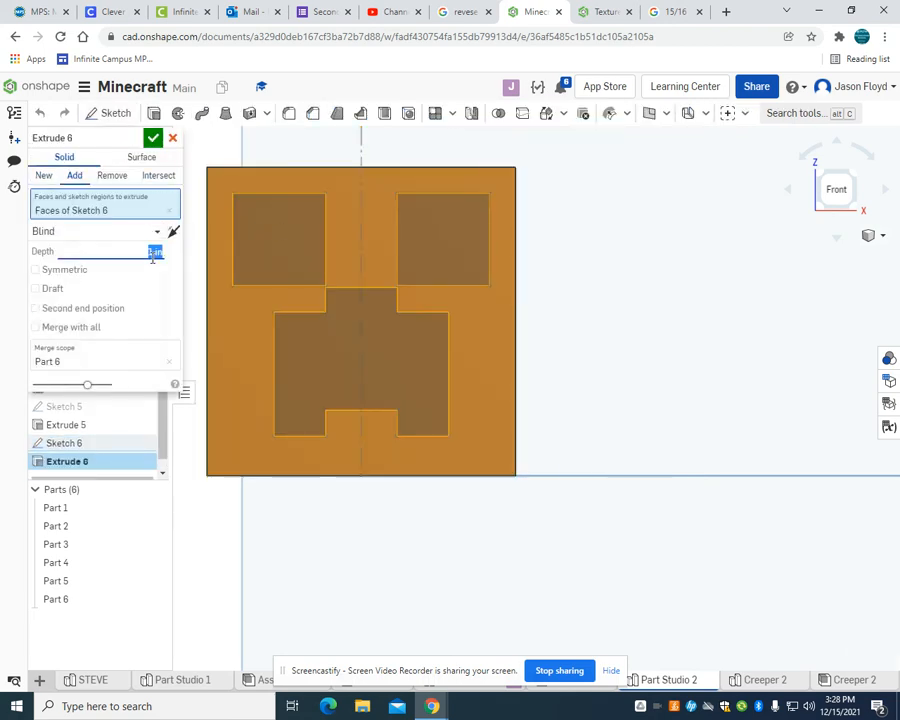
pyautogui.write('.1')
pyautogui.write('/16')
pyautogui.press('Return')
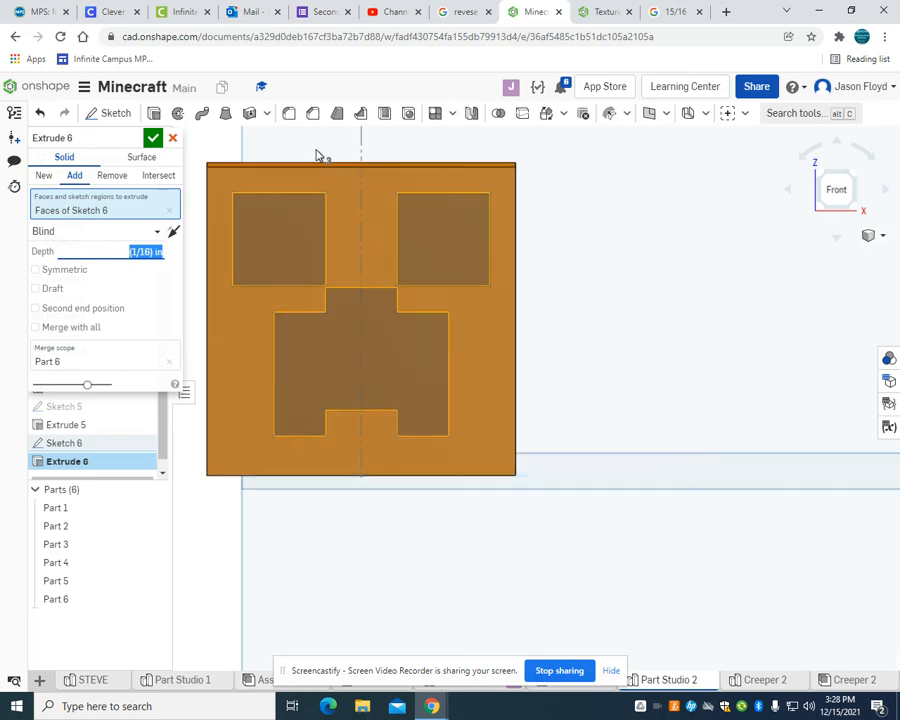
pyautogui.moveTo(318, 155); pyautogui.dragTo(271, 257, button='right')
pyautogui.click(120, 177)
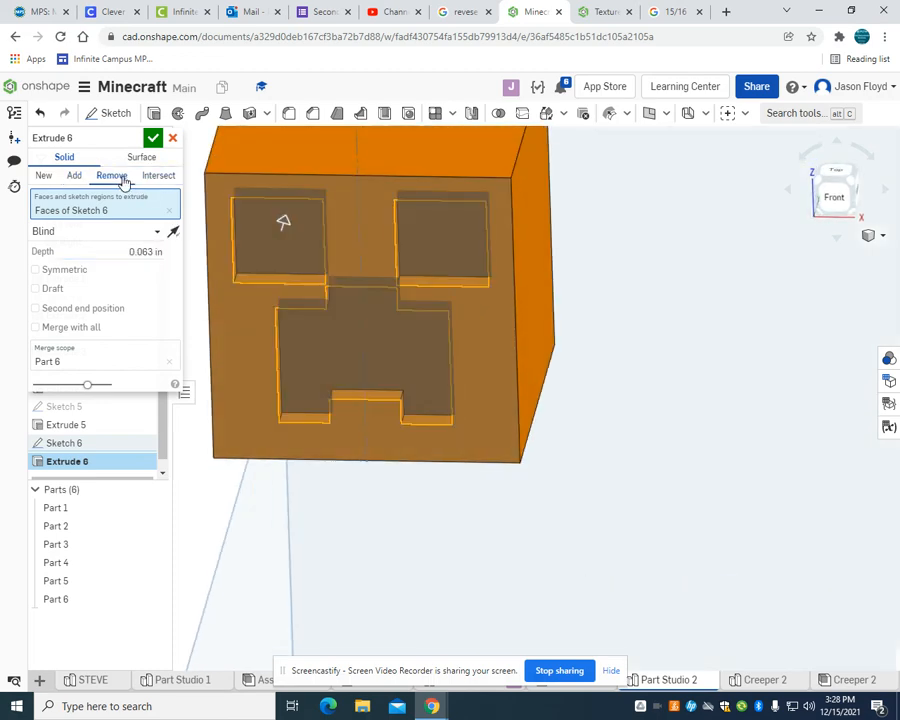
pyautogui.click(152, 138)
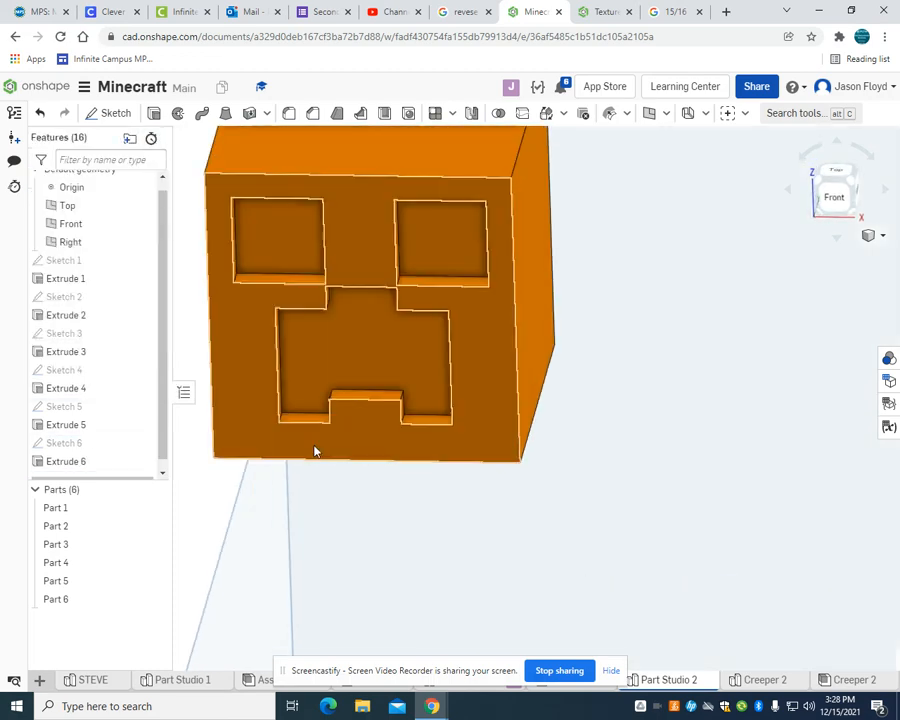
# Step: Start a new sketch on the cube's bottom face and view it from the bottom
pyautogui.moveTo(405, 520); pyautogui.dragTo(416, 482, button='right')
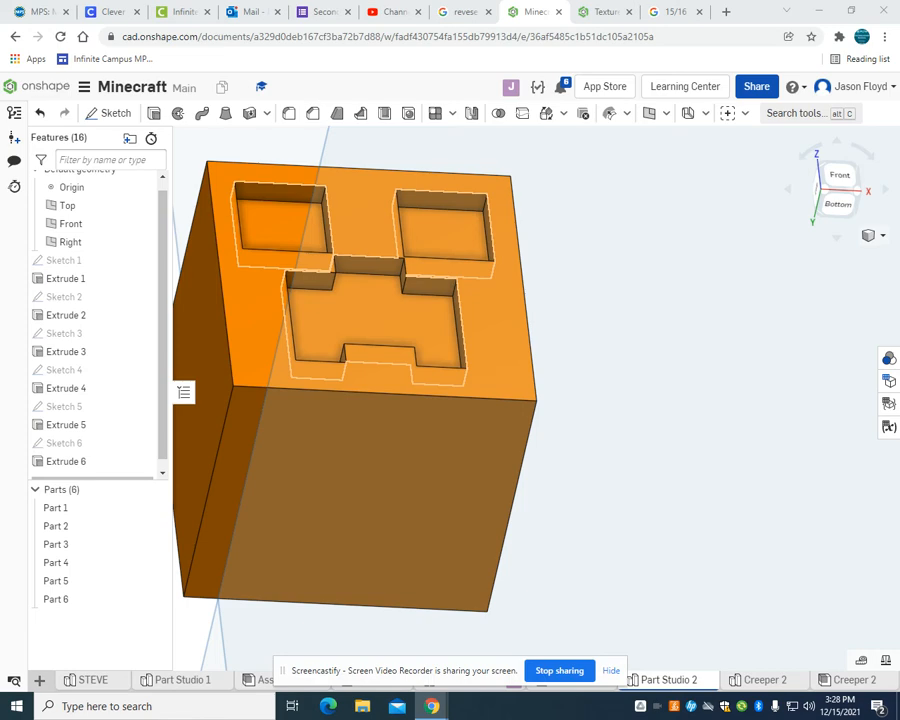
pyautogui.click(112, 113)
pyautogui.click(395, 521)
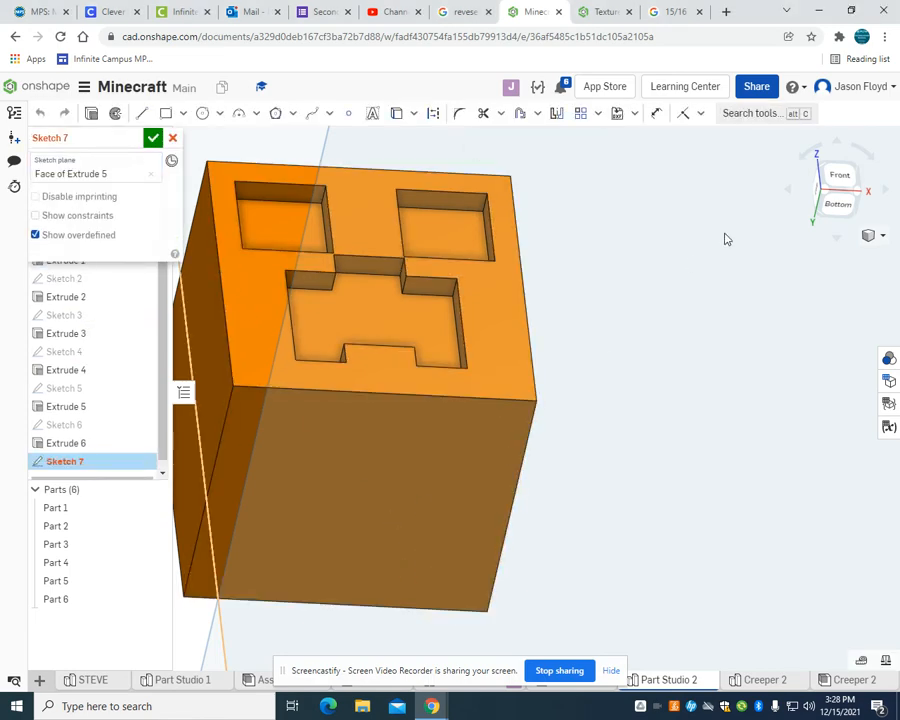
pyautogui.click(840, 203)
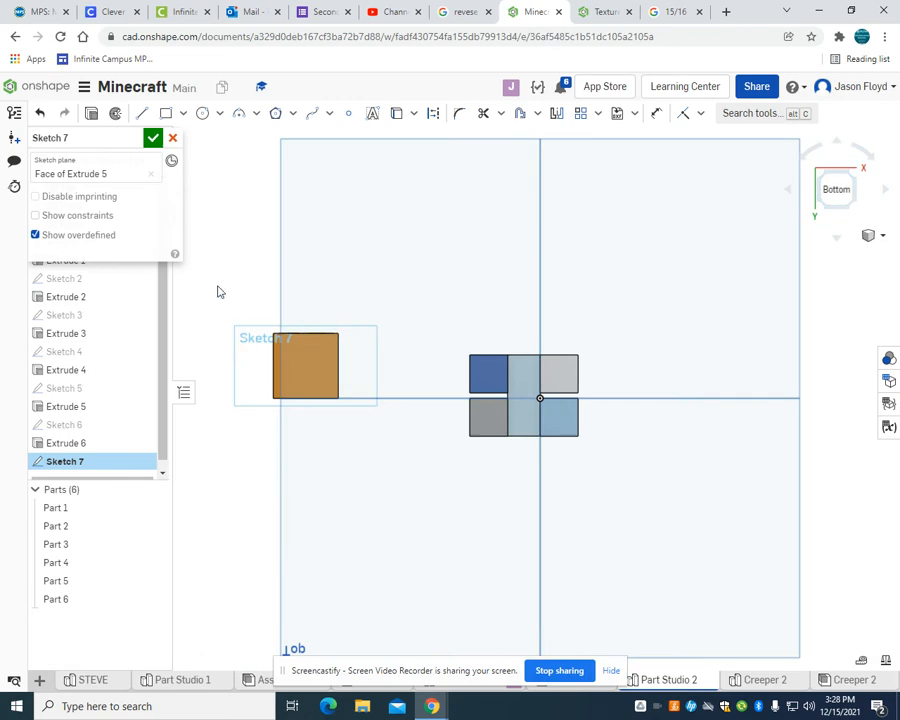
# Step: Draw a 0.188 in diameter circle near the middle of the cube's bottom face
pyautogui.click(202, 113)
pyautogui.scroll(3, 290, 327)
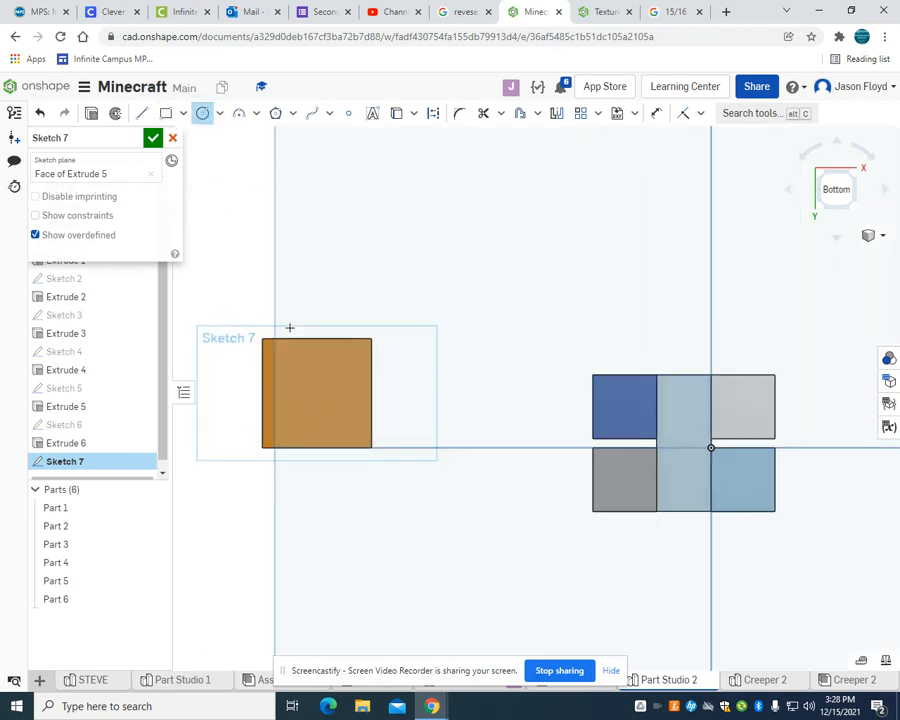
pyautogui.click(315, 396)
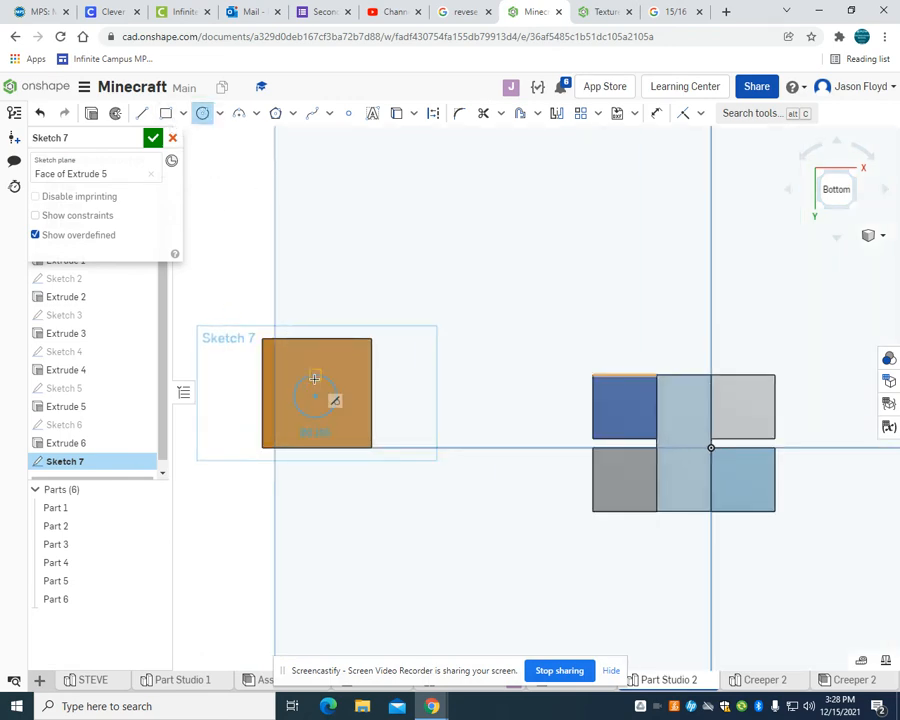
pyautogui.click(314, 378)
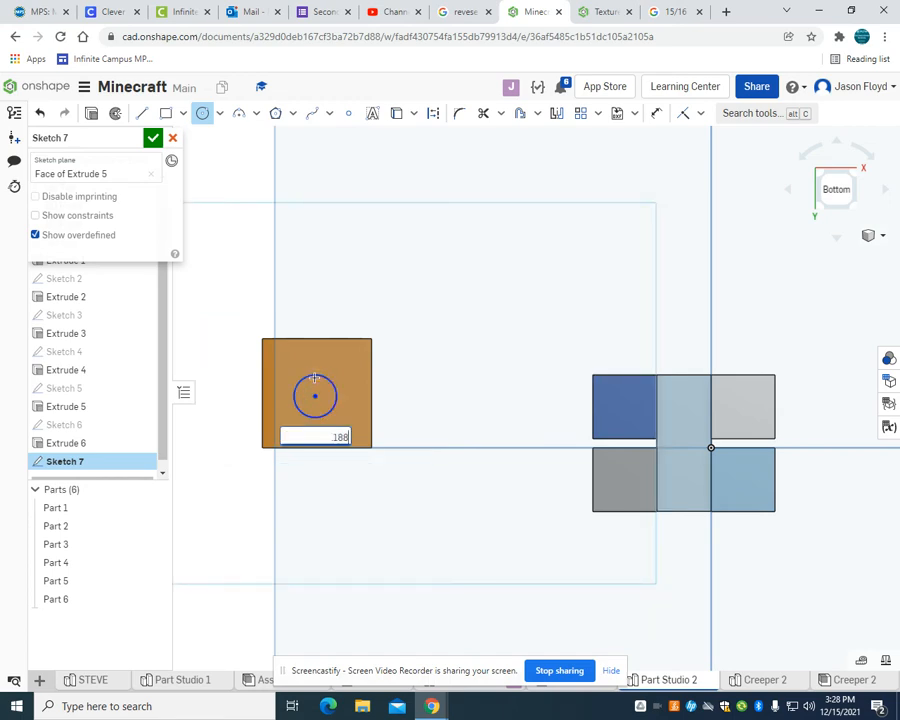
pyautogui.write('.188')
pyautogui.press('Return')
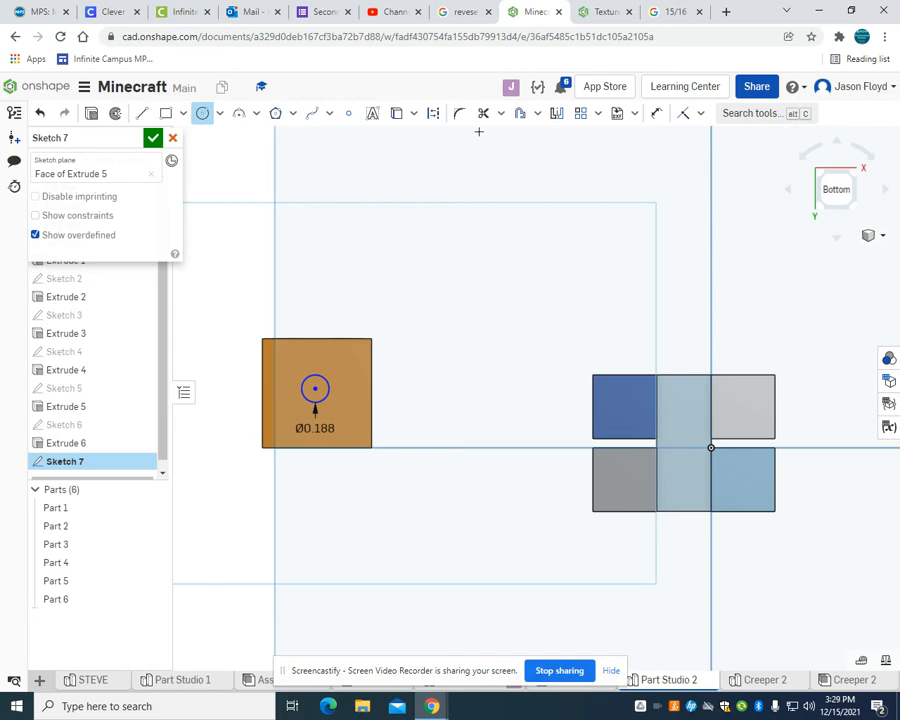
# Step: Dimension the circle's center 0.375 in from the cube's front edge and delete the circle's conflicting tangent constraint
pyautogui.click(656, 113)
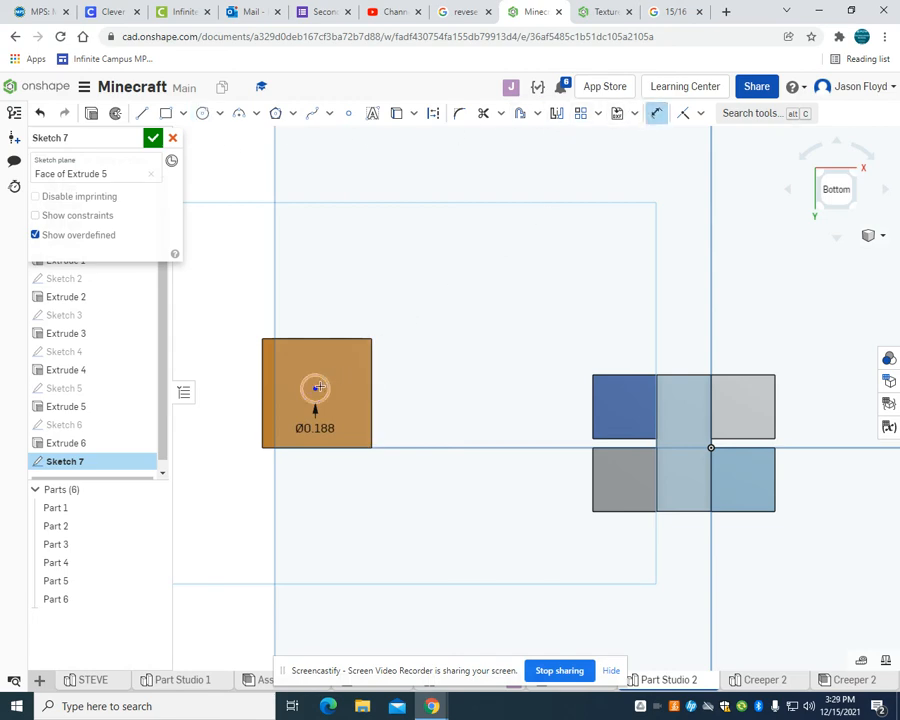
pyautogui.click(316, 340)
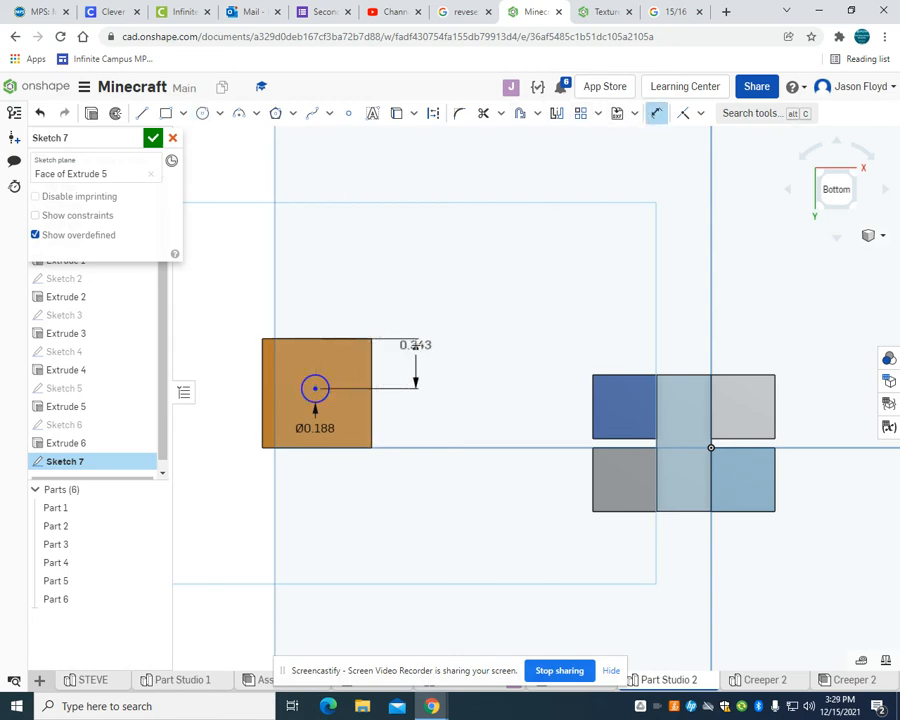
pyautogui.click(414, 344)
pyautogui.press('BackSpace')
pyautogui.write('0.375')
pyautogui.press('Return')
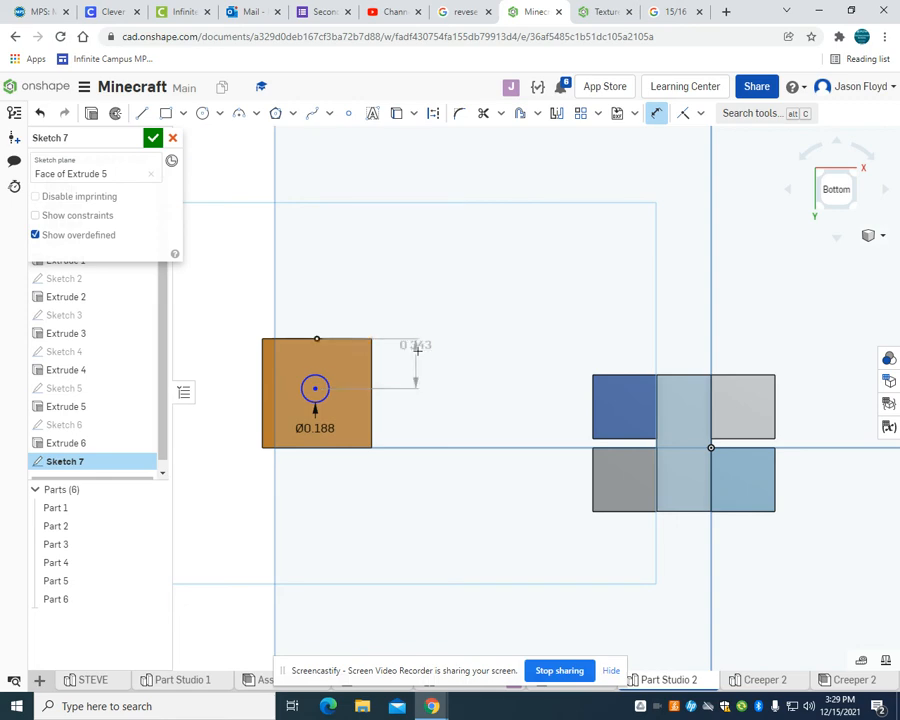
pyautogui.click(477, 390)
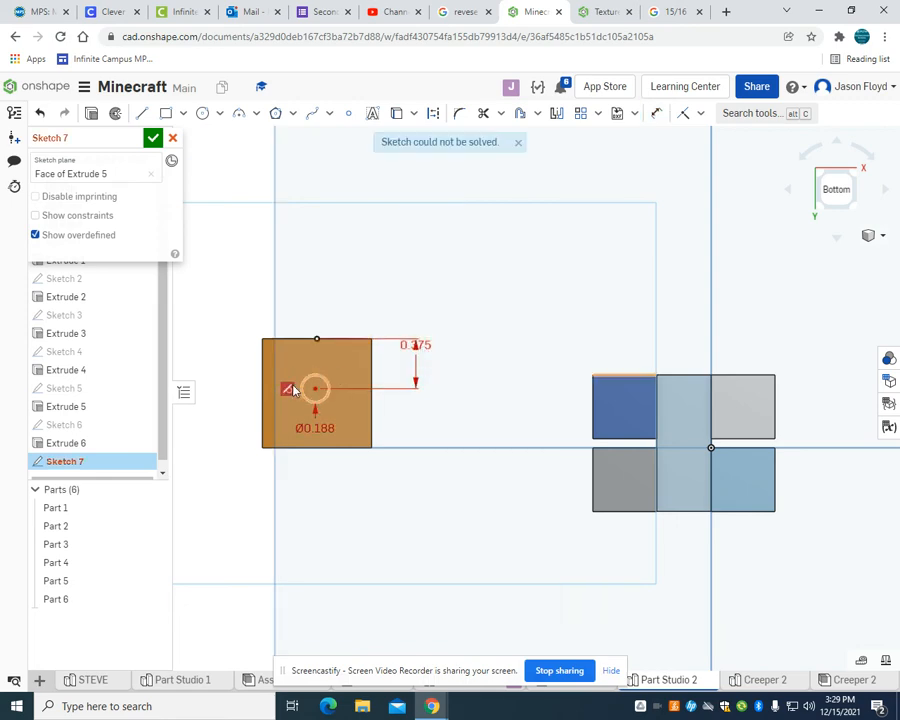
pyautogui.press('Delete')
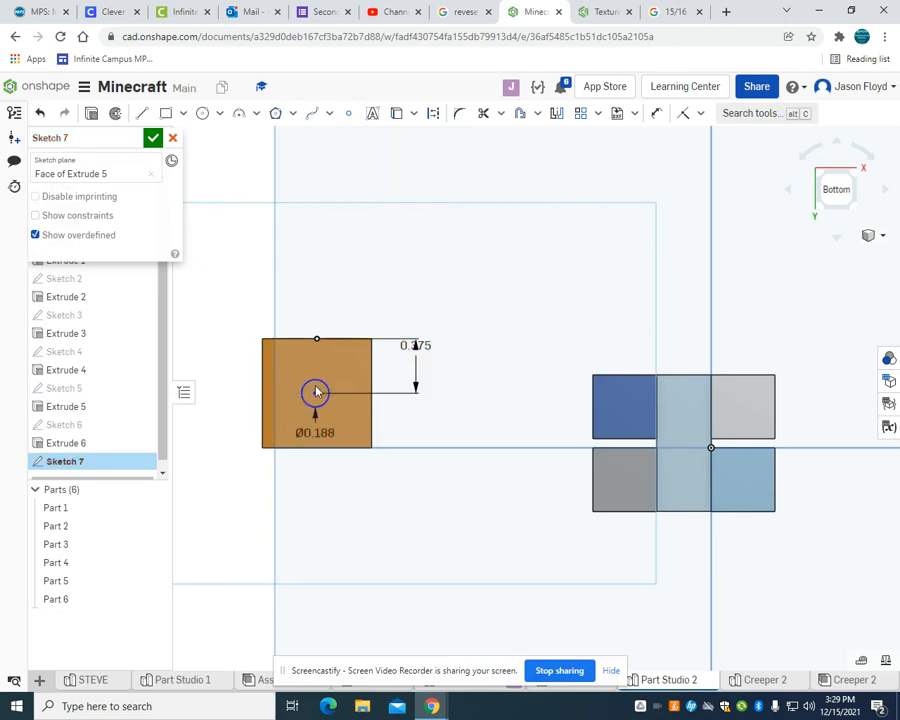
# Step: Dimension the circle's center 0.375 in from the cube's side edge
pyautogui.click(655, 114)
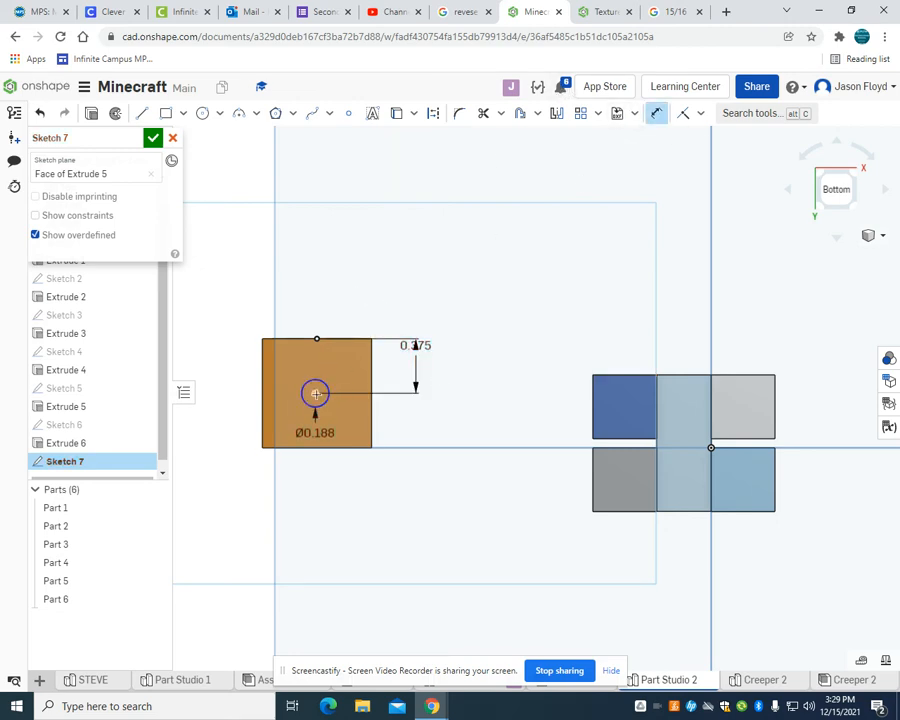
pyautogui.click(264, 391)
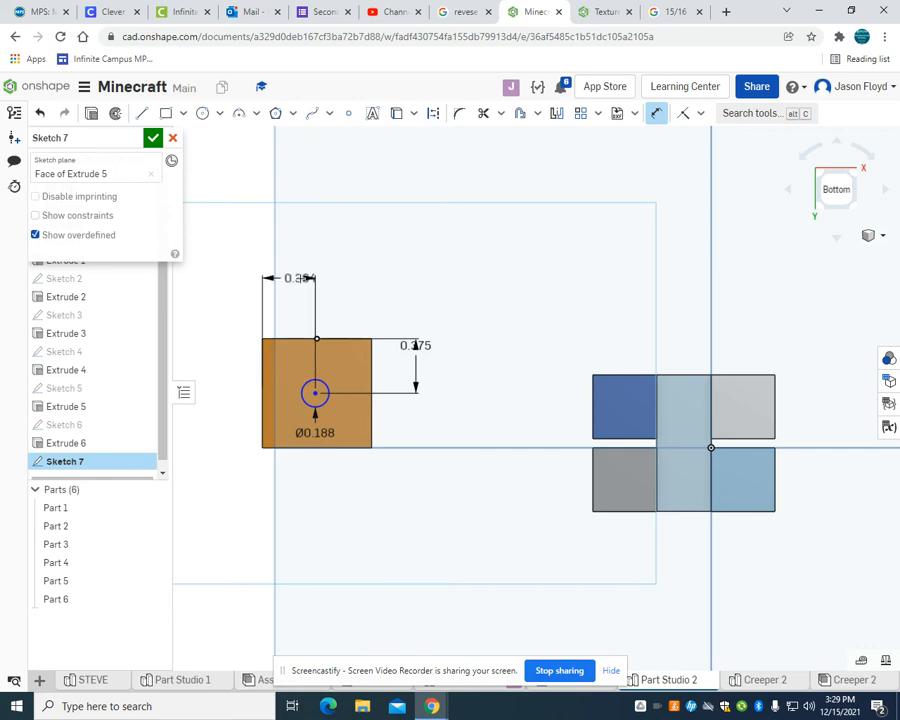
pyautogui.click(300, 278)
pyautogui.write('3')
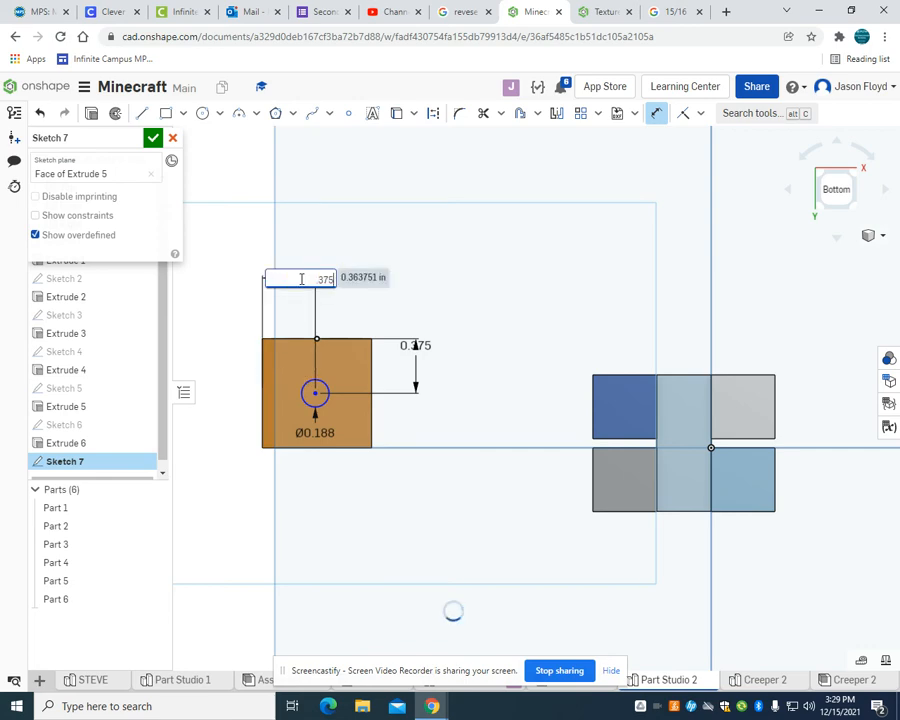
pyautogui.write('75')
pyautogui.press('Return')
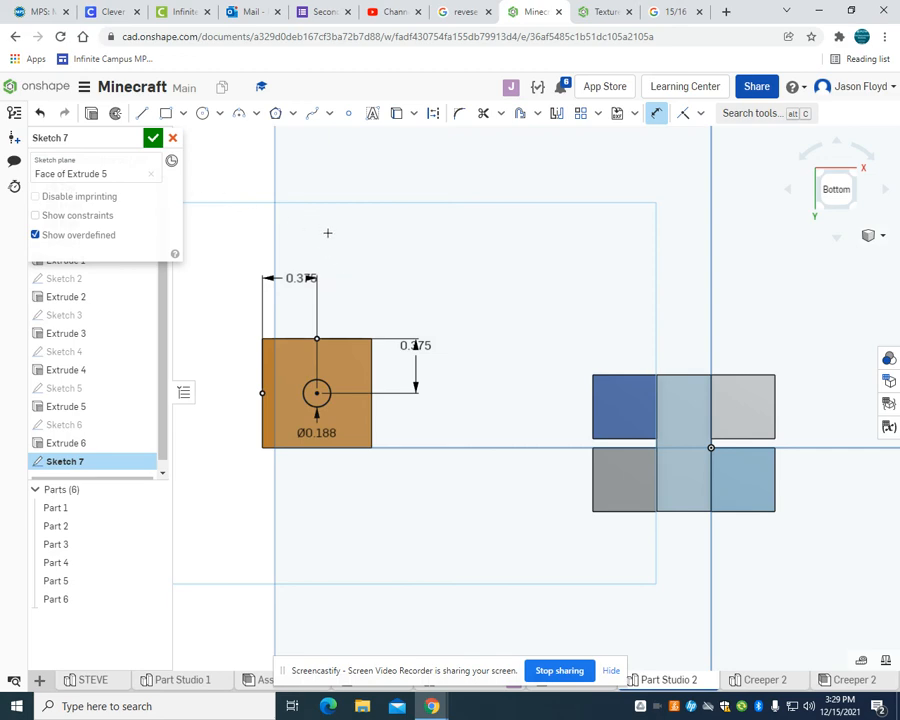
# Step: Cut the circle 0.475 in deep into the cube's bottom with a Remove extrude
pyautogui.moveTo(327, 233); pyautogui.dragTo(317, 256, button='right')
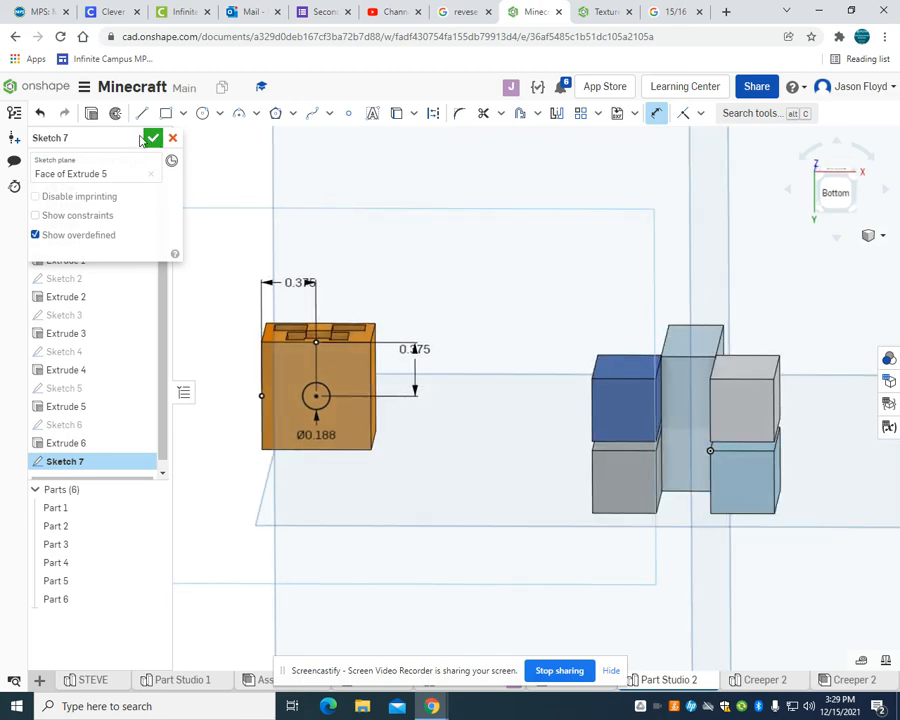
pyautogui.click(90, 113)
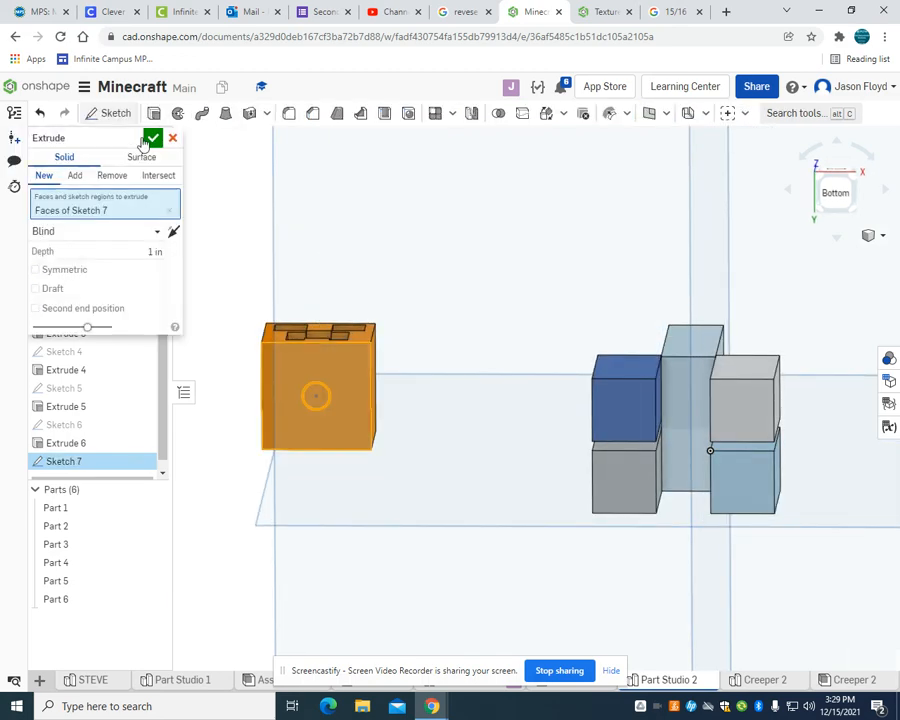
pyautogui.click(114, 176)
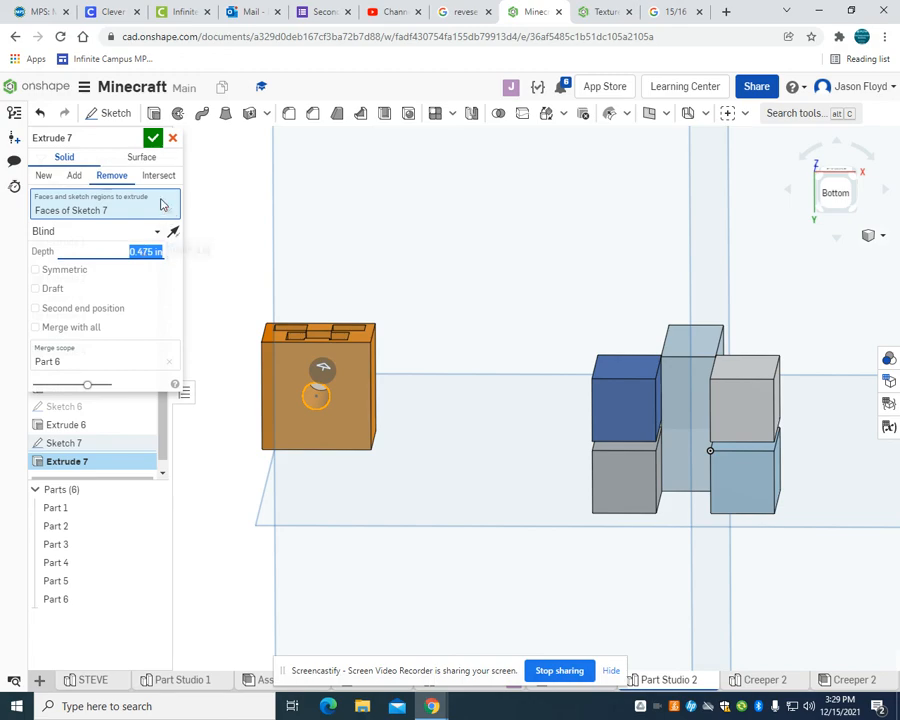
pyautogui.click(153, 137)
# Step: Create a new assembly in the Minecraft document
pyautogui.moveTo(550, 274); pyautogui.dragTo(510, 320, button='right')
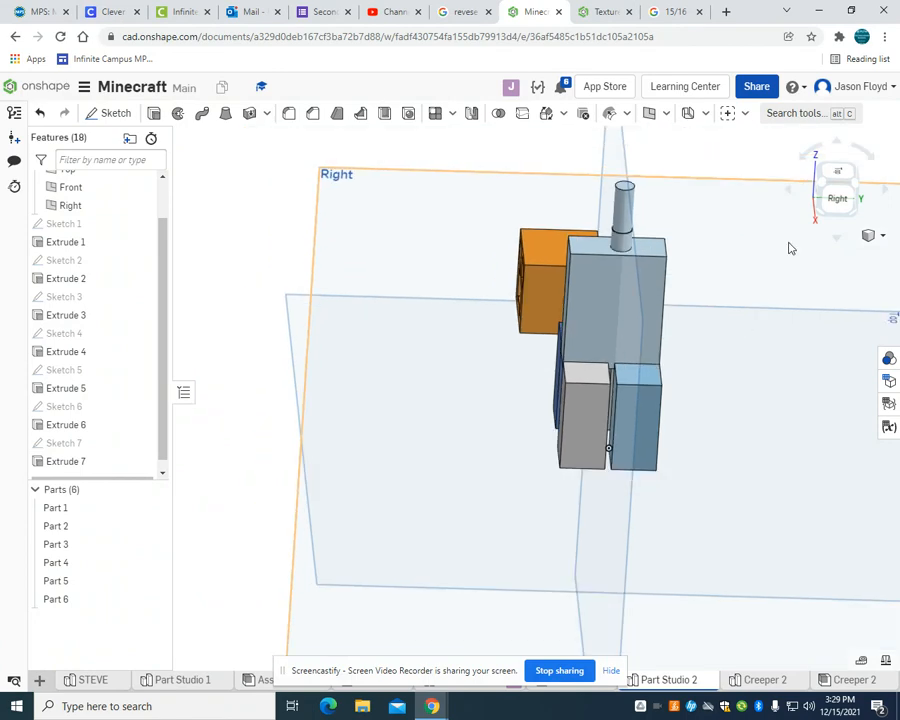
pyautogui.moveTo(729, 305)
pyautogui.mouseDown(button='right')
pyautogui.moveTo(747, 293)
pyautogui.moveTo(747, 305)
pyautogui.mouseUp(button='right')
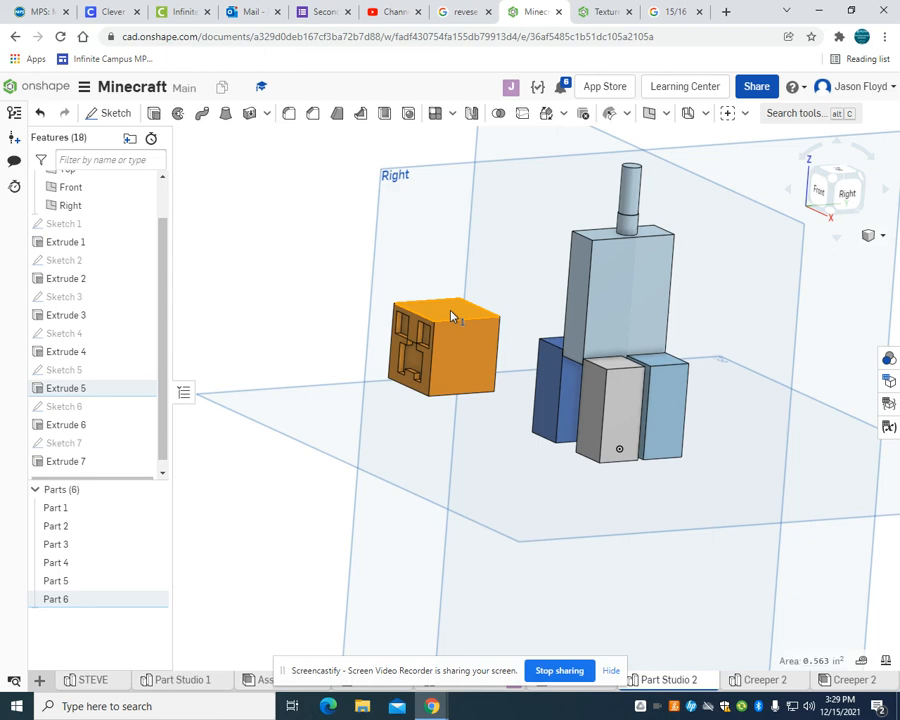
pyautogui.click(470, 424)
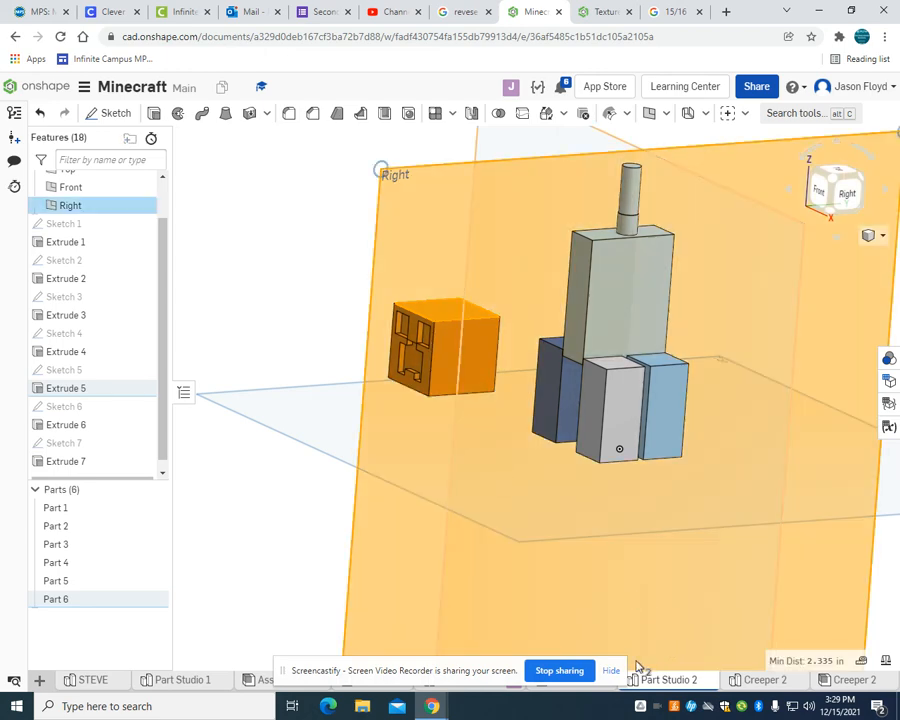
pyautogui.click(611, 670)
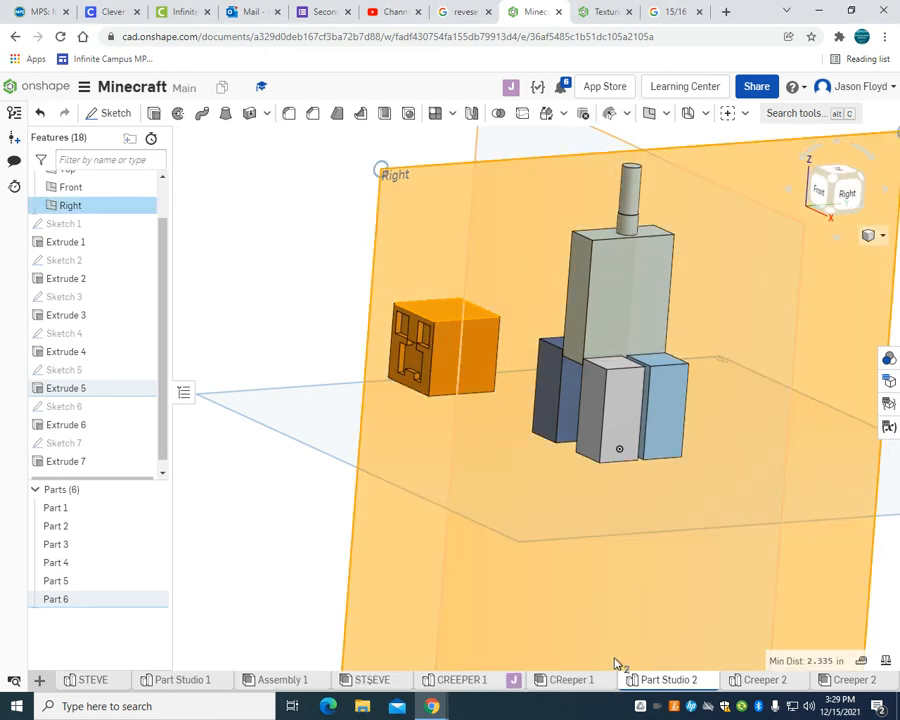
pyautogui.click(39, 680)
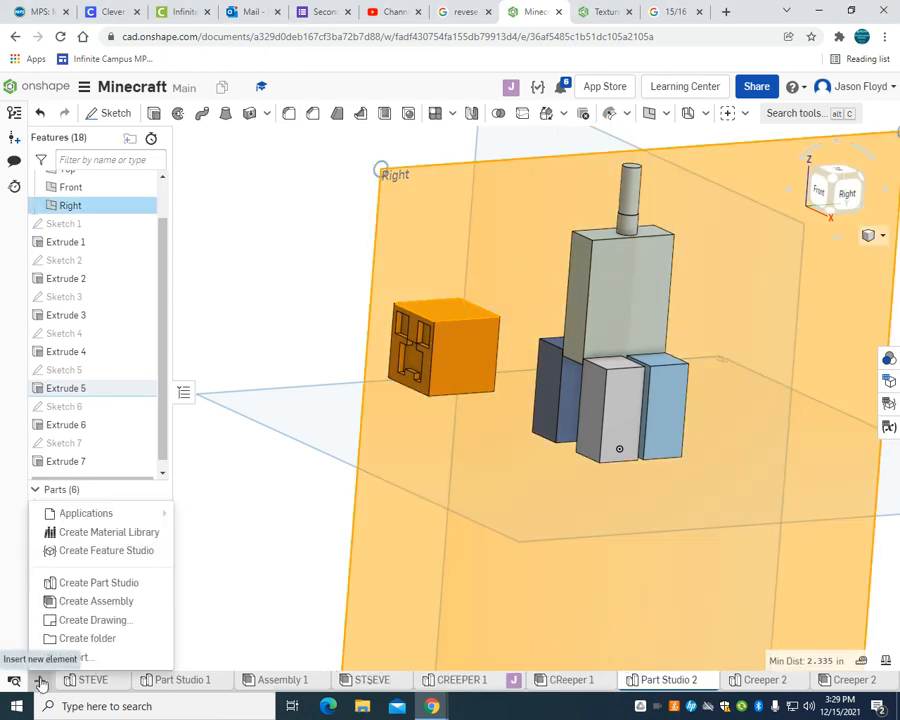
pyautogui.click(109, 610)
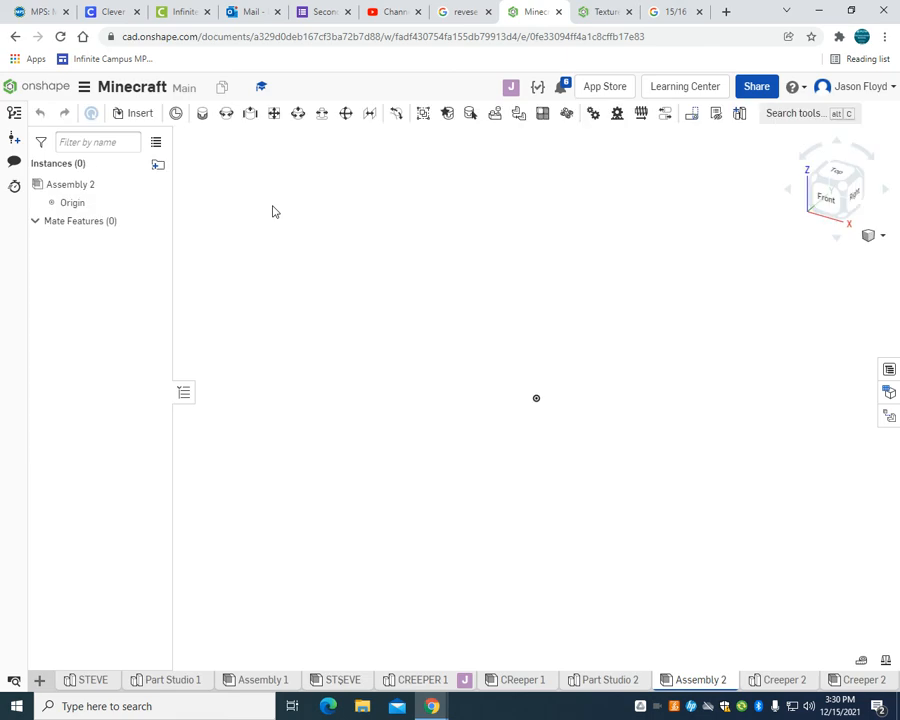
# Step: Insert all parts of Part Studio 2 into the assembly
pyautogui.click(137, 113)
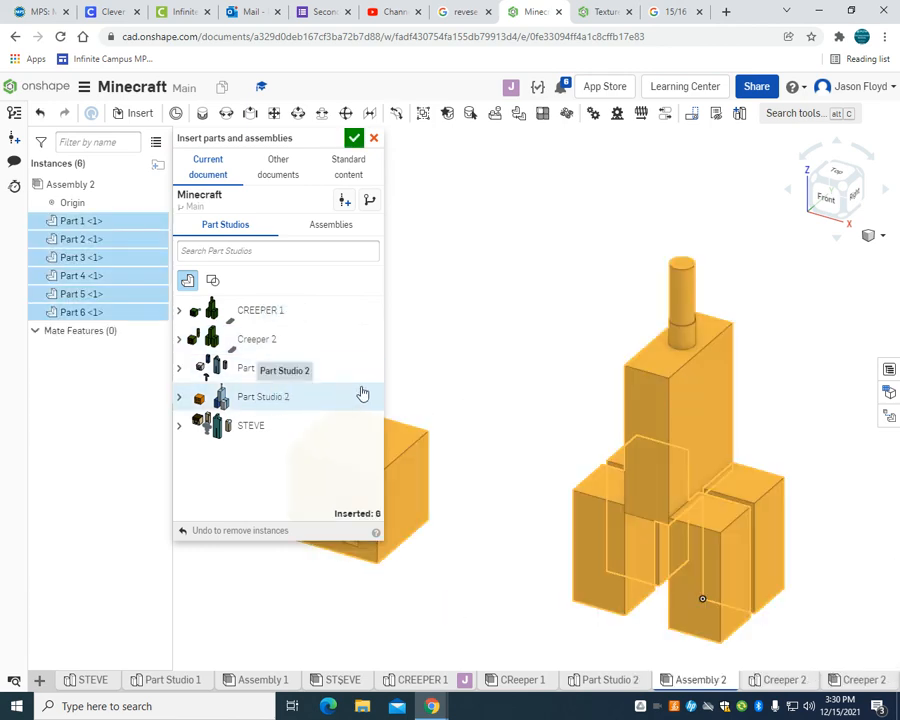
pyautogui.click(413, 257)
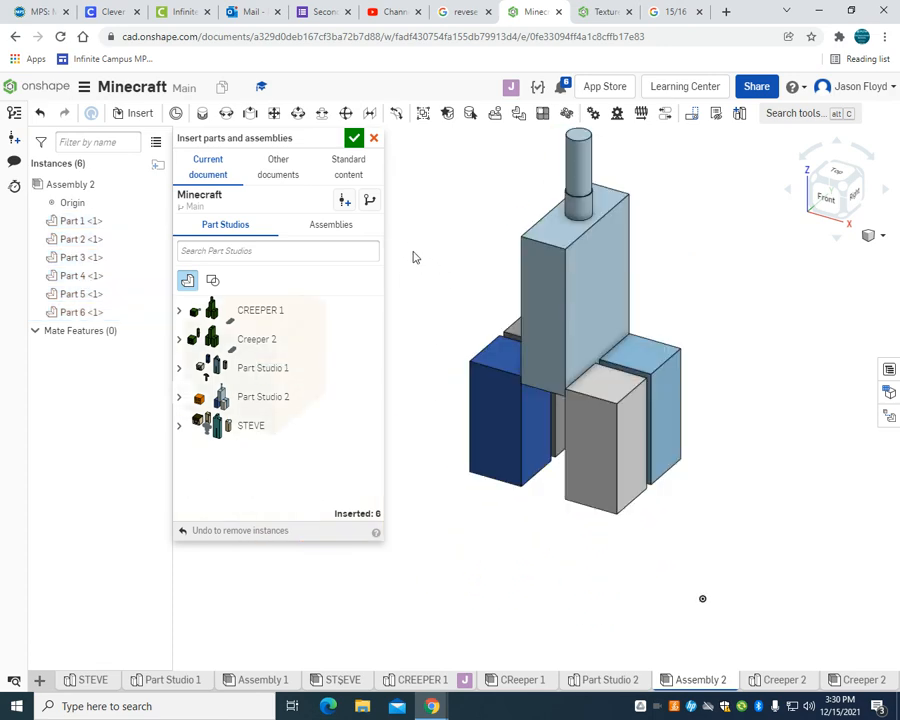
pyautogui.click(354, 138)
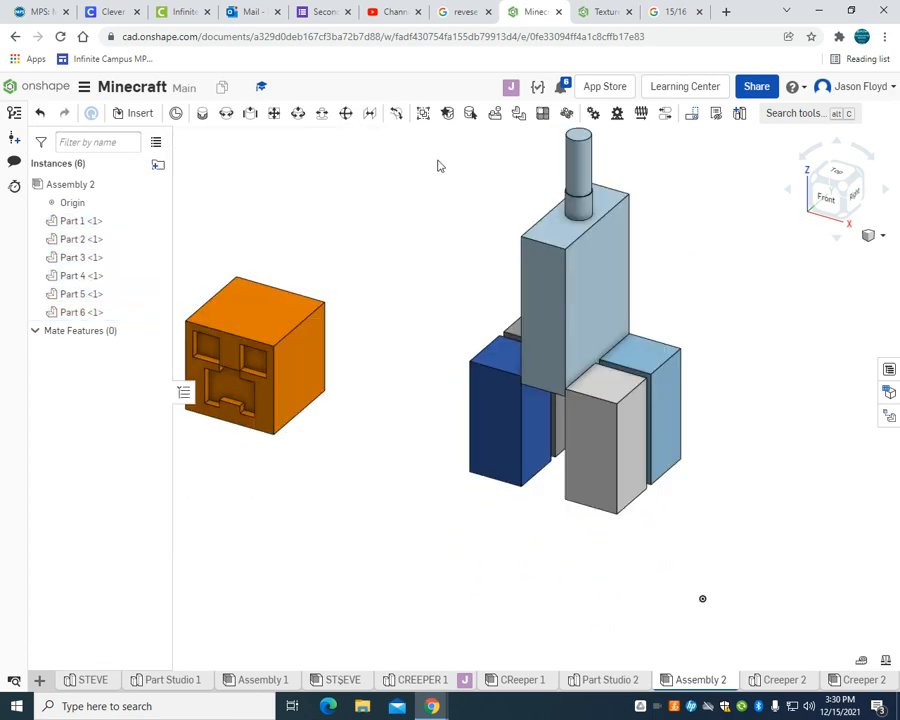
# Step: Fix Part 1 through Part 5 in place in the assembly, leaving the head free
pyautogui.click(75, 221)
pyautogui.keyDown('shift'); pyautogui.click(86, 295); pyautogui.keyUp('shift')
pyautogui.rightClick(86, 295)
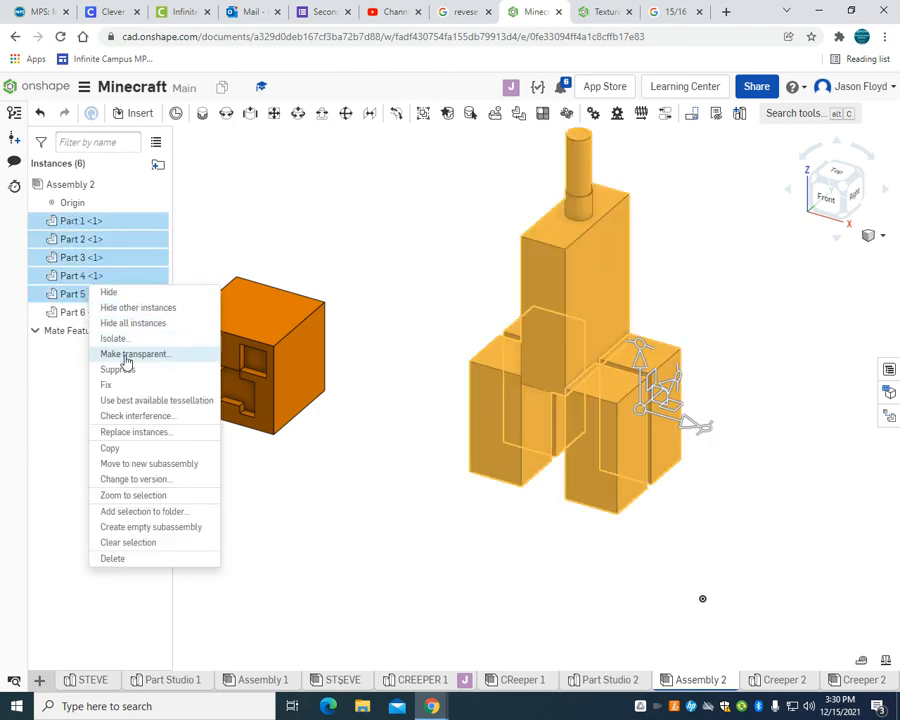
pyautogui.click(118, 384)
# Step: Add a Revolute mate joining the top of the neck peg to the inner end of the hole in the head's bottom
pyautogui.click(225, 115)
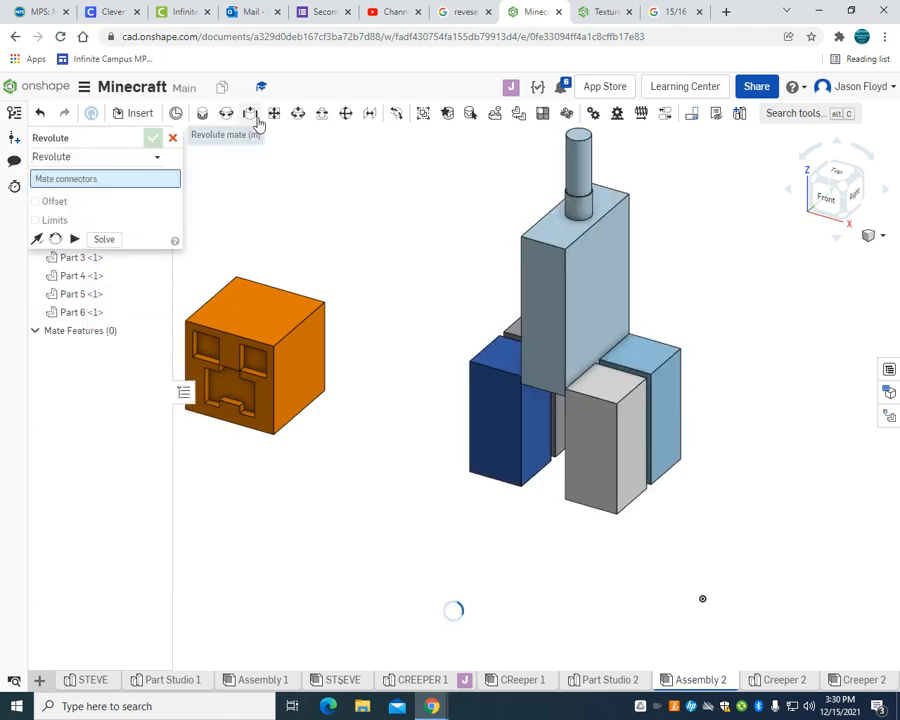
pyautogui.click(581, 138)
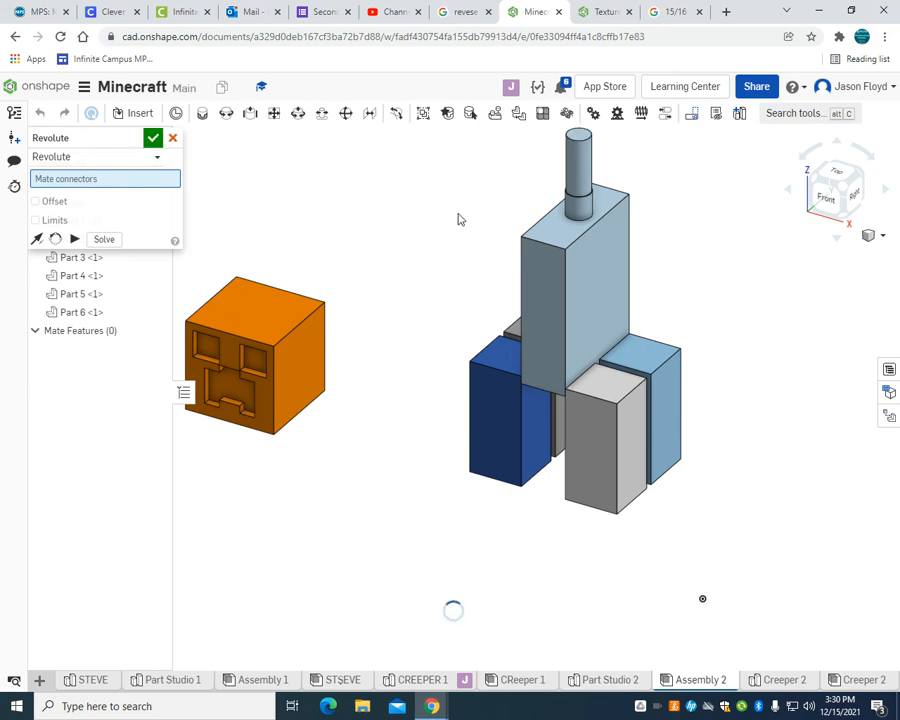
pyautogui.moveTo(460, 219); pyautogui.dragTo(430, 150, button='right')
pyautogui.moveTo(279, 399)
pyautogui.mouseDown(button='right')
pyautogui.moveTo(366, 341)
pyautogui.moveTo(281, 416)
pyautogui.mouseUp(button='right')
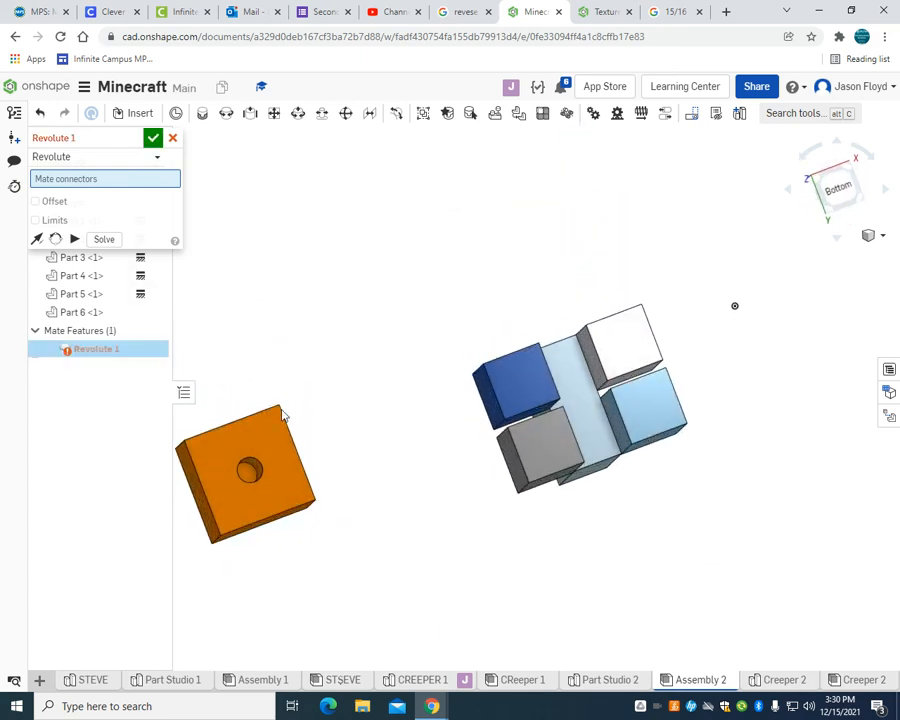
pyautogui.scroll(5, 245, 485)
pyautogui.click(239, 492)
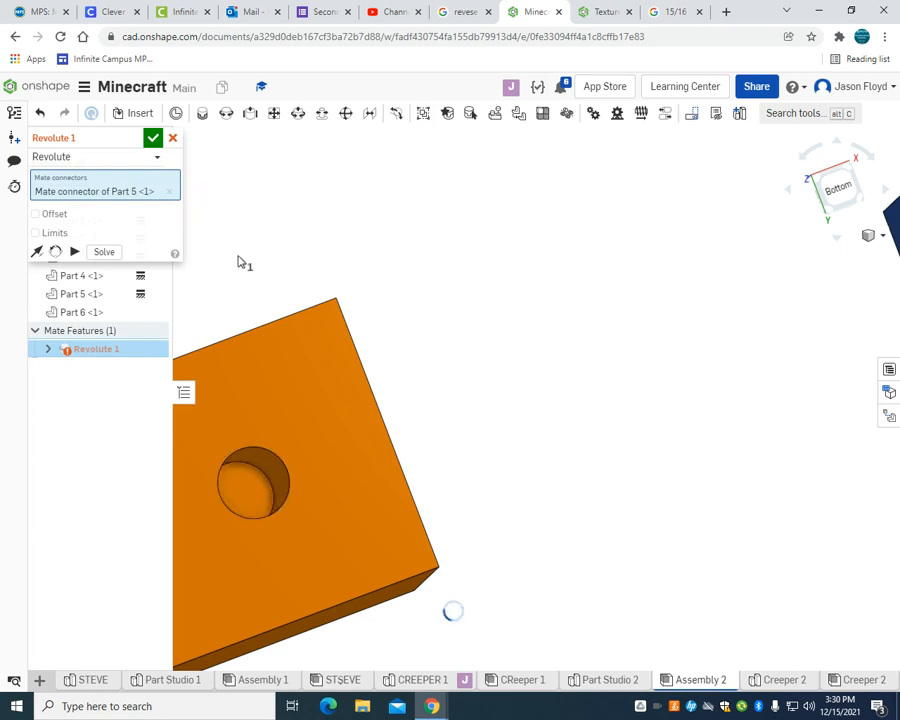
pyautogui.click(245, 490)
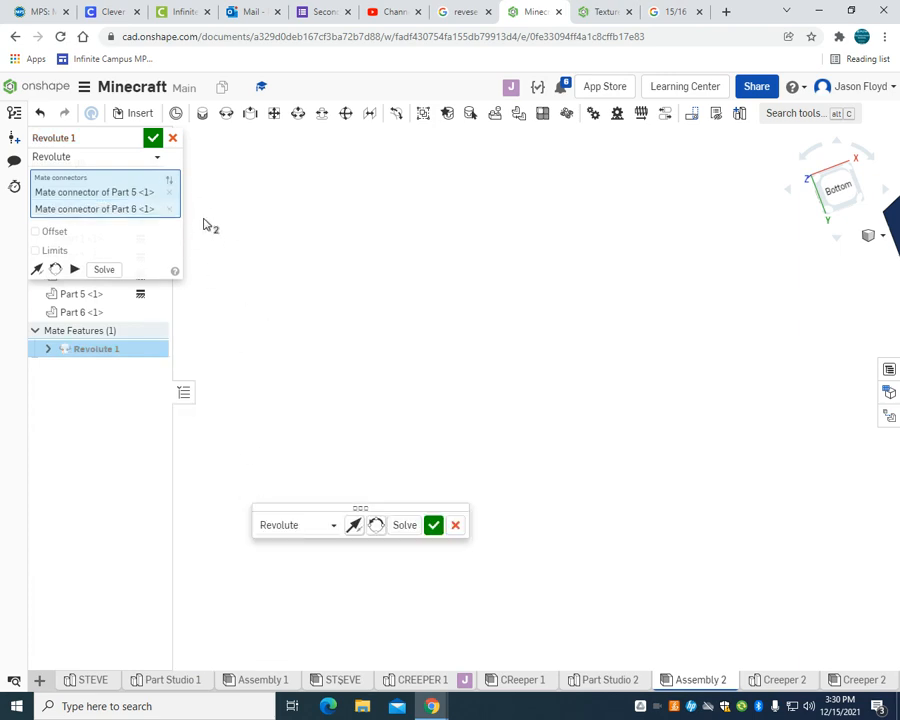
pyautogui.click(434, 526)
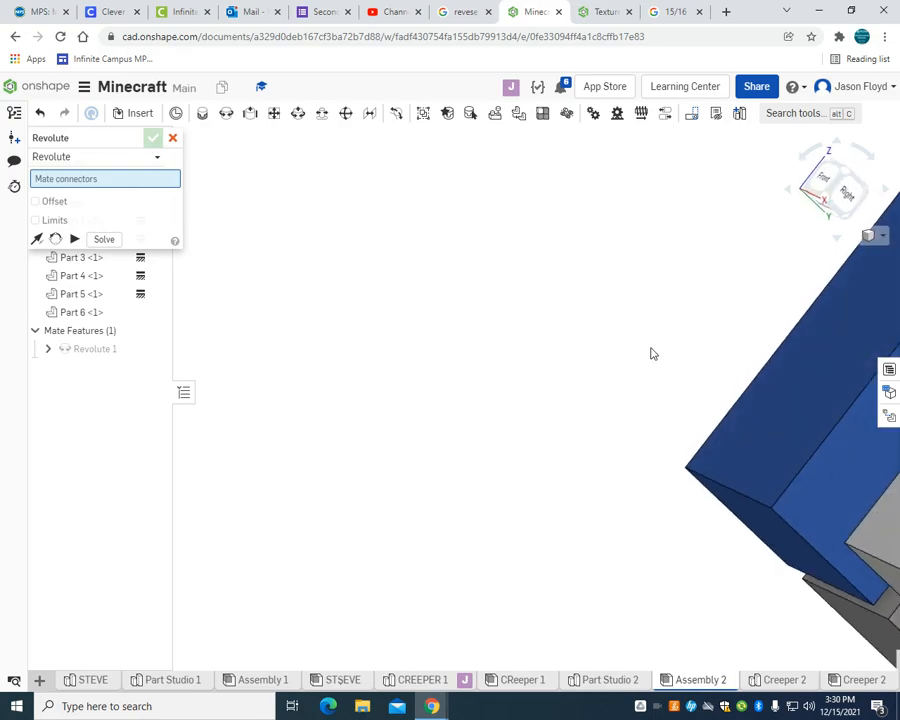